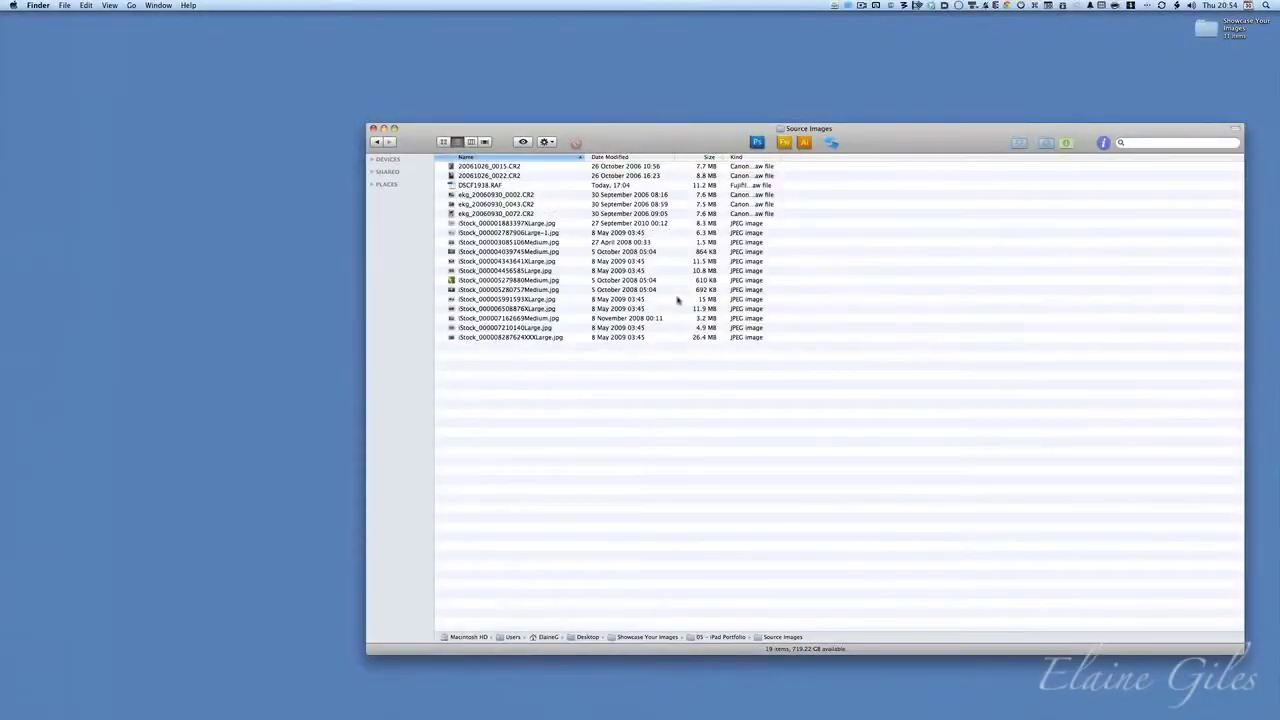
# Step: Quick Look the 20061026_0022.CR2 raw, the lantern JPEG and the DSCF1938.RAF photos
pyautogui.click(498, 177)
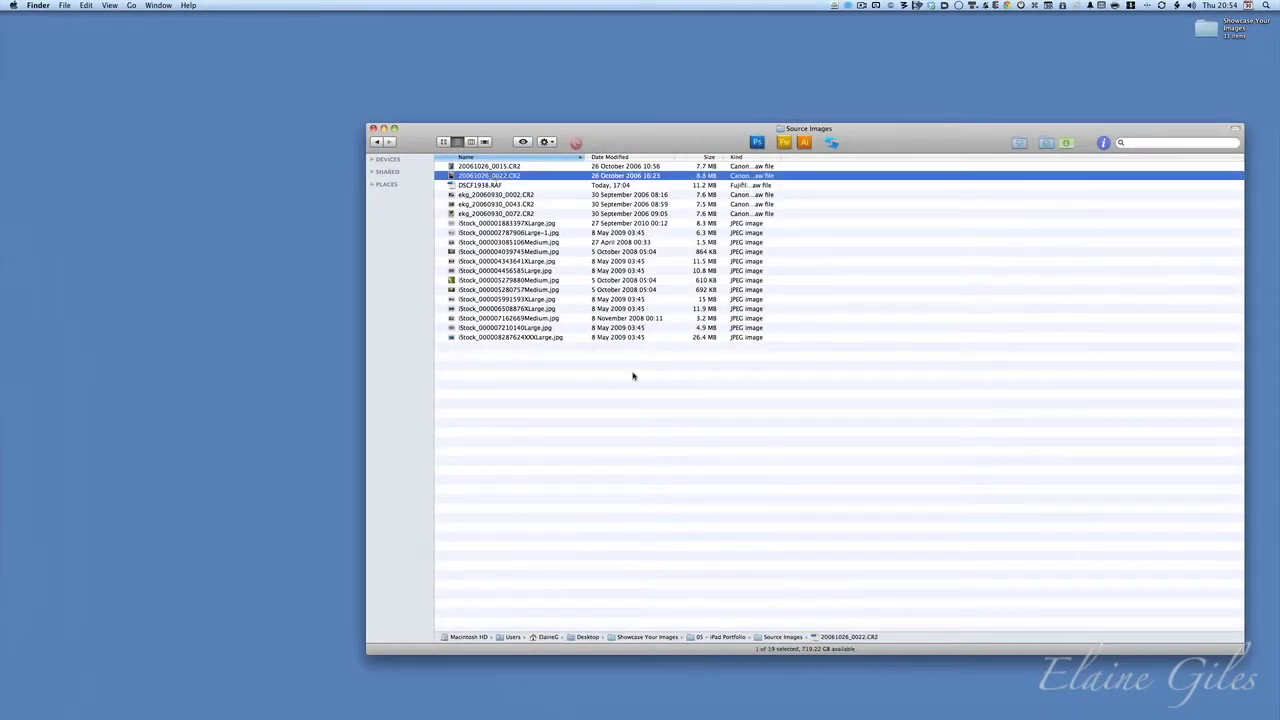
pyautogui.press('space')
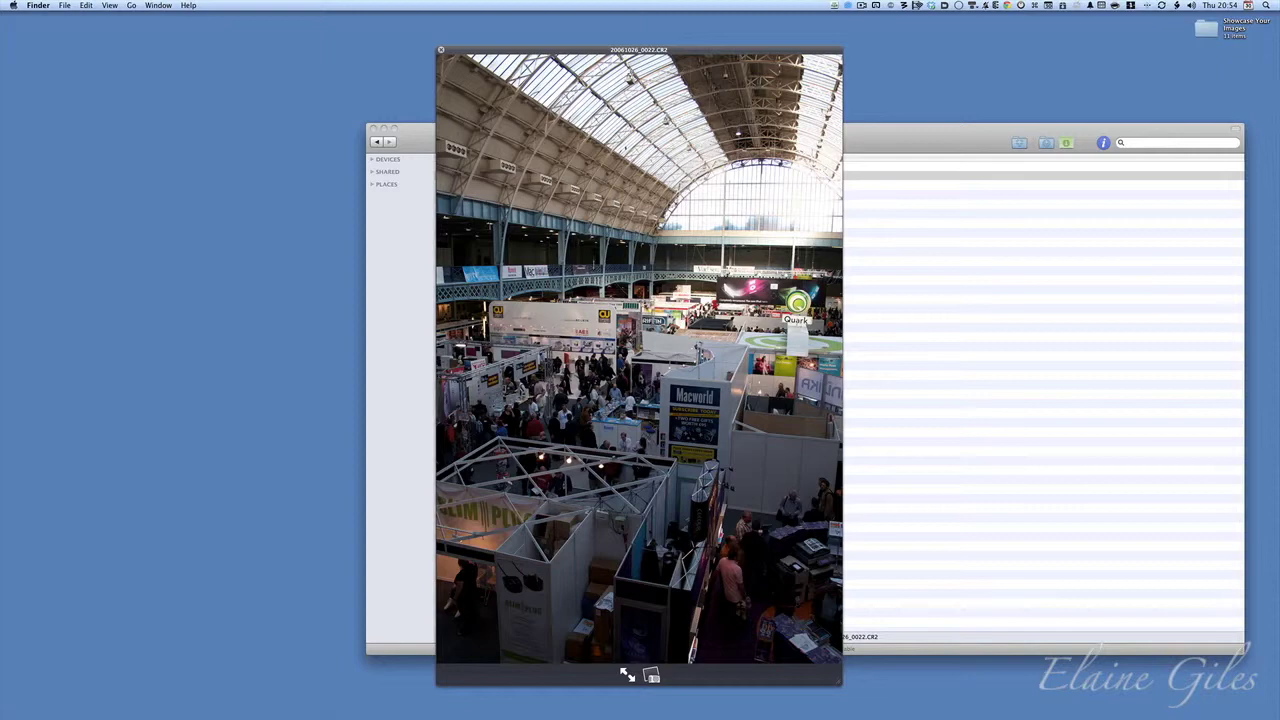
pyautogui.press('space')
pyautogui.press('Down')
pyautogui.press('Down')
pyautogui.press('Down')
pyautogui.press('Down')
pyautogui.press('Down')
pyautogui.press('Down')
pyautogui.press('Down')
pyautogui.press('Down')
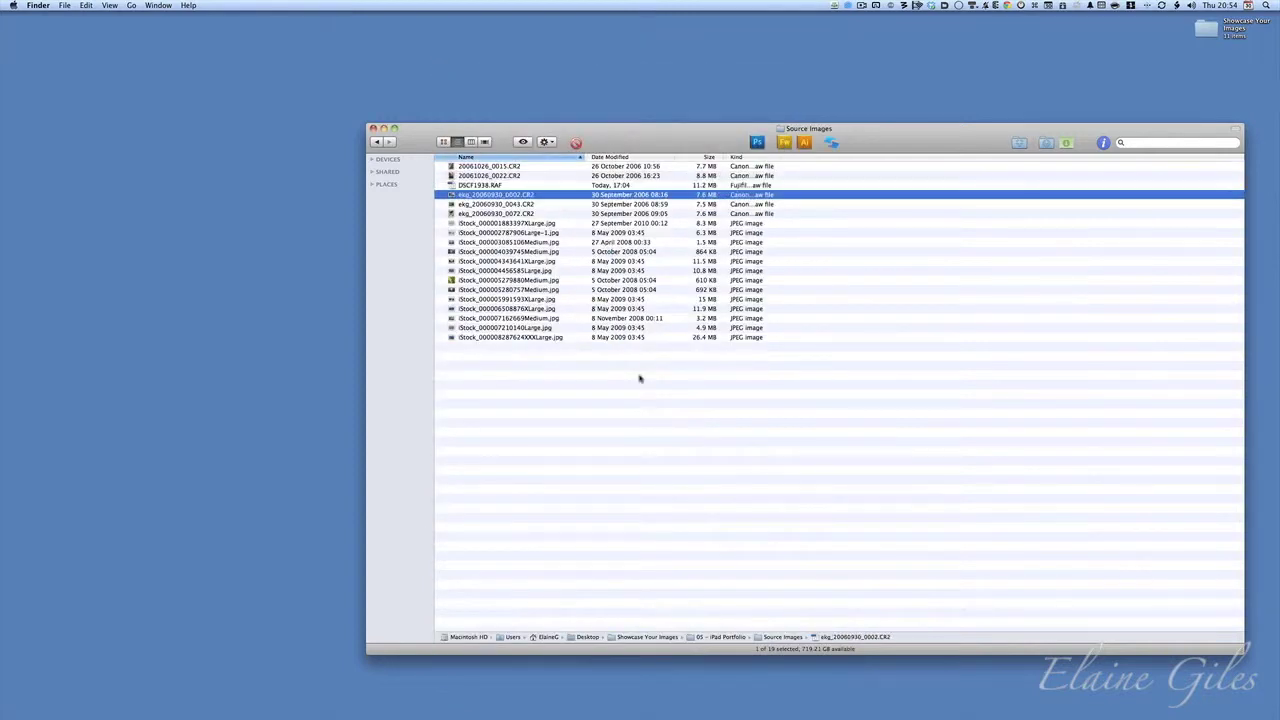
pyautogui.press('space')
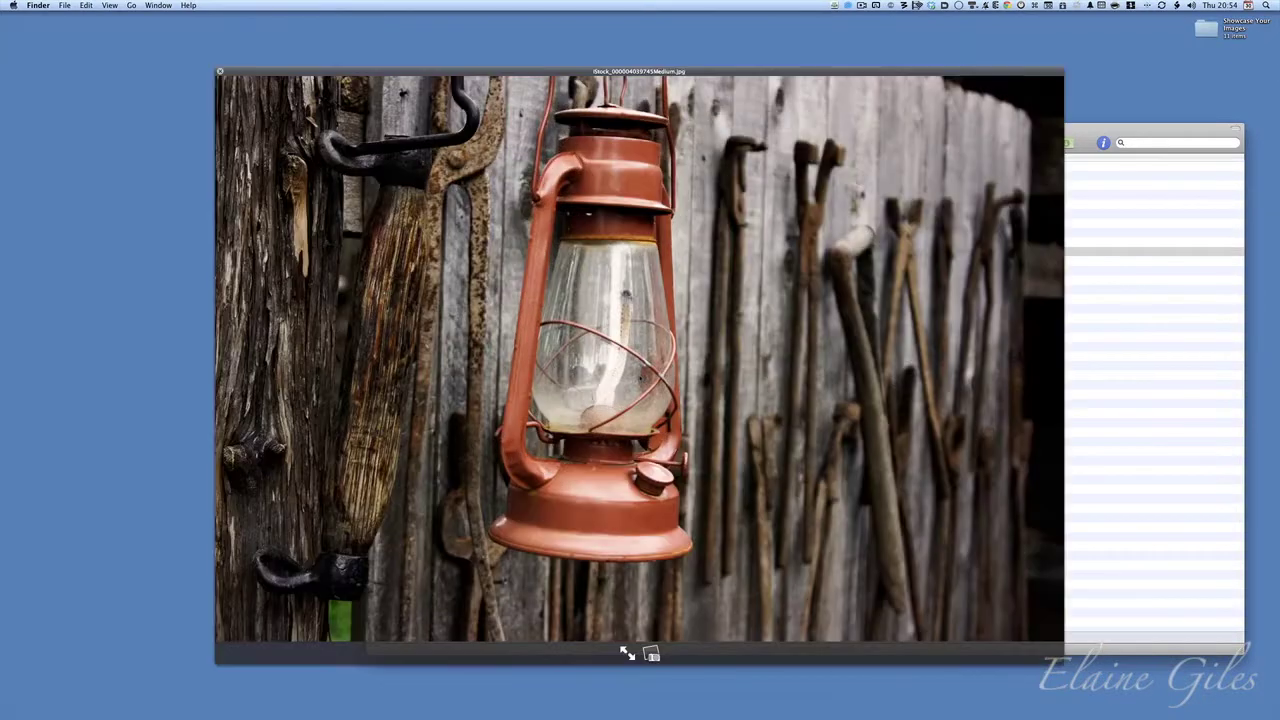
pyautogui.press('space')
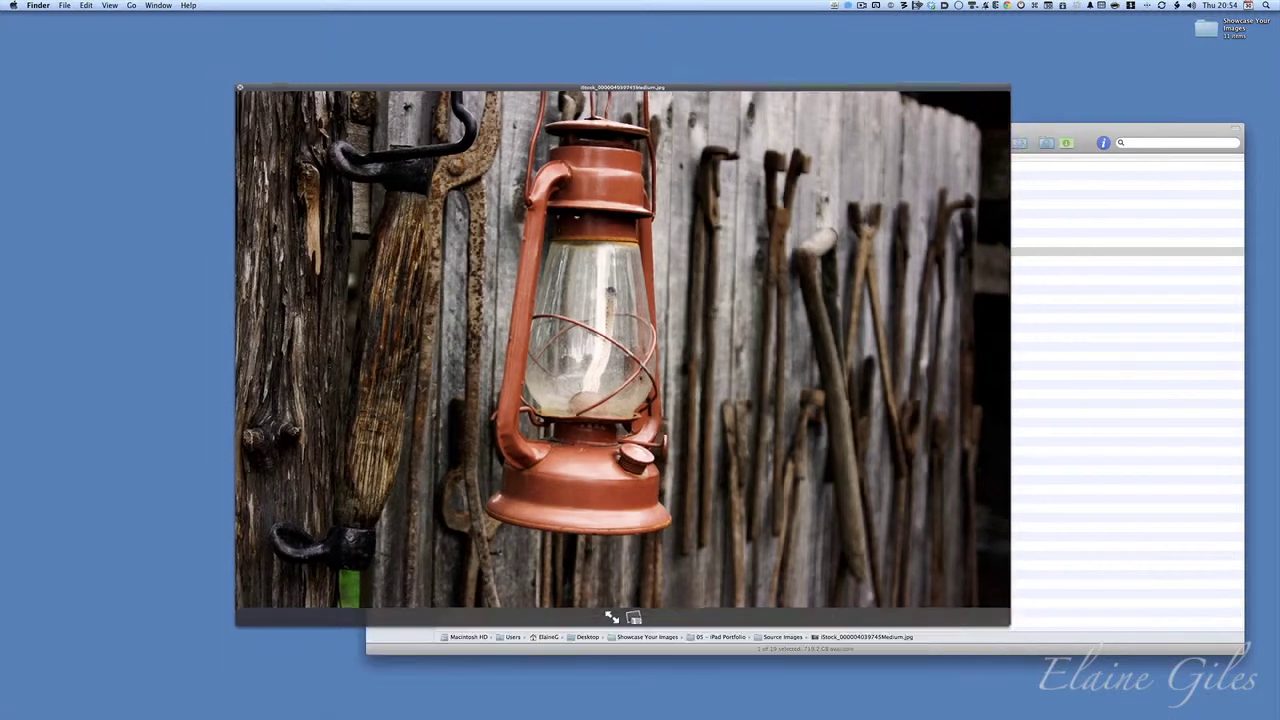
pyautogui.press('Up')
pyautogui.press('Up')
pyautogui.press('Up')
pyautogui.press('Up')
pyautogui.press('Up')
pyautogui.press('Up')
pyautogui.press('Up')
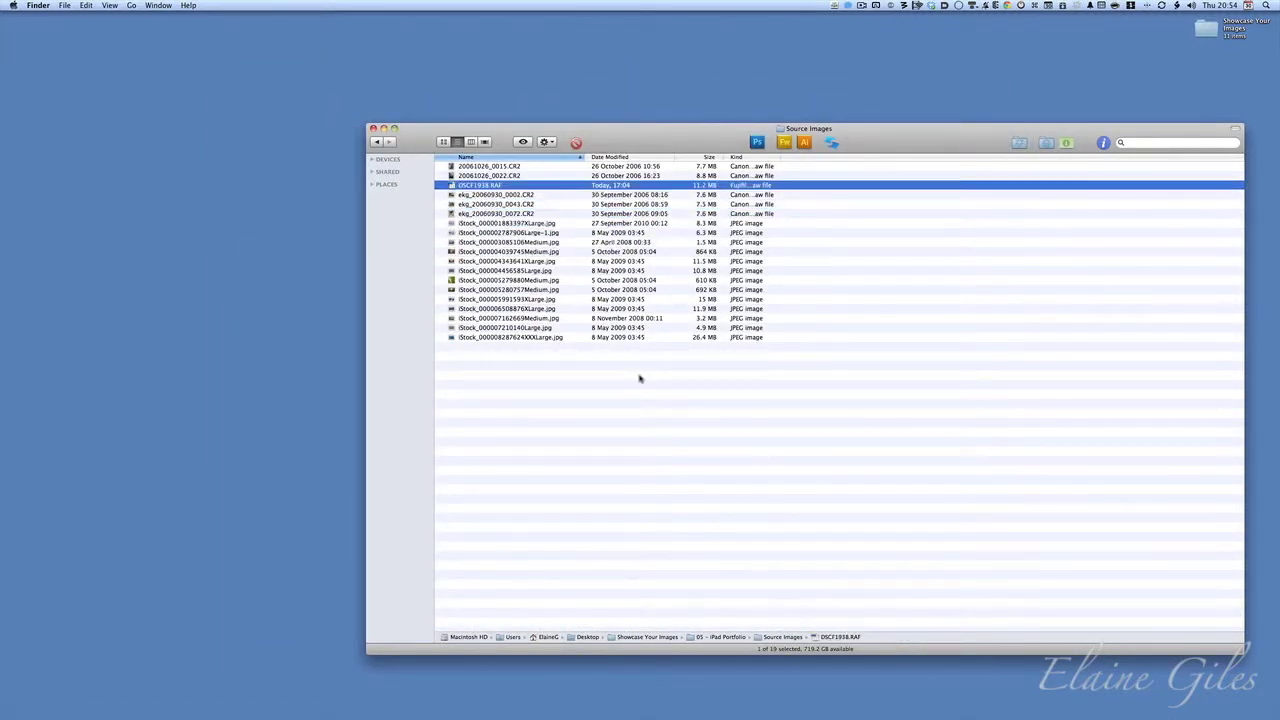
pyautogui.press('space')
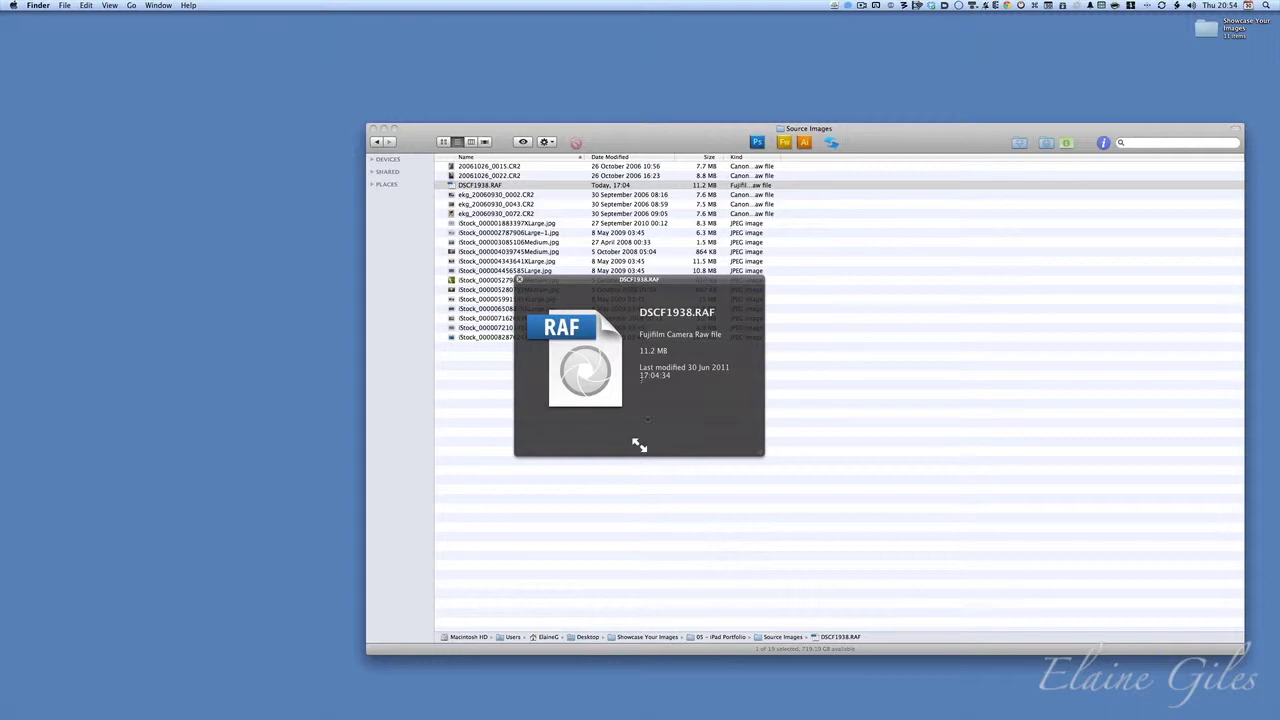
pyautogui.press('space')
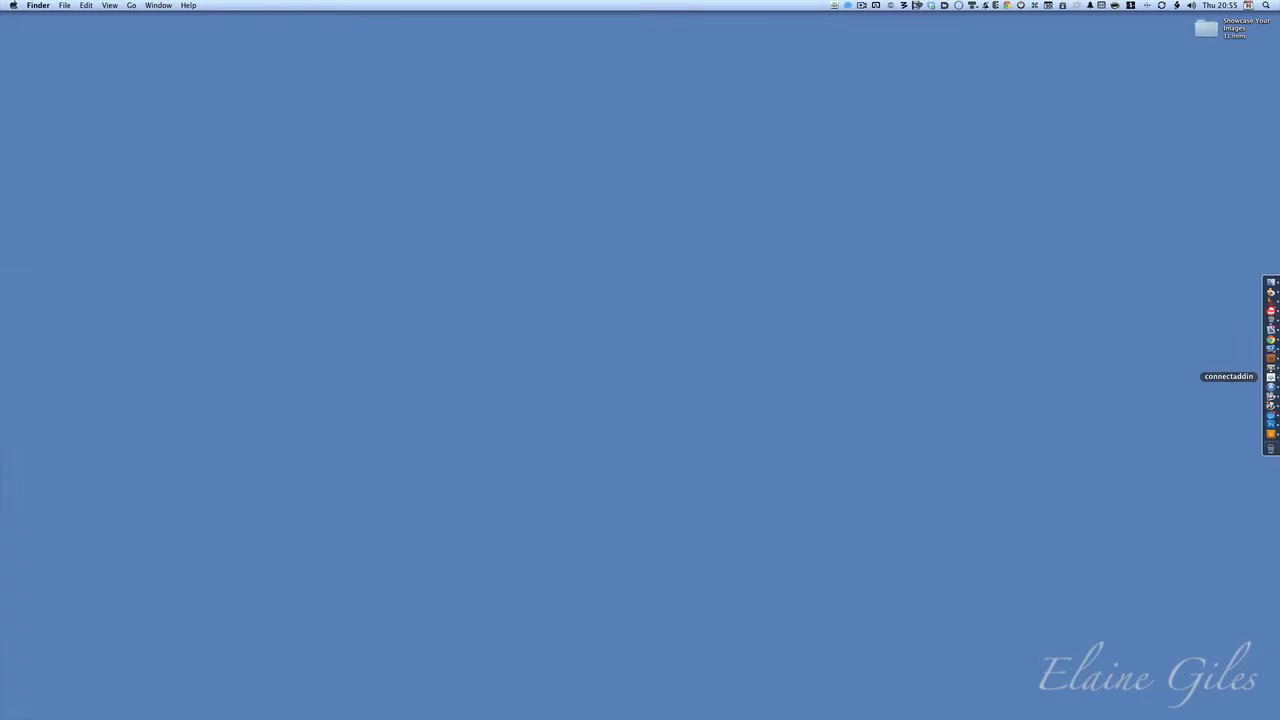
# Step: Launch Adobe Bridge from the Dock and open the Source Images folder
pyautogui.click(1271, 357)
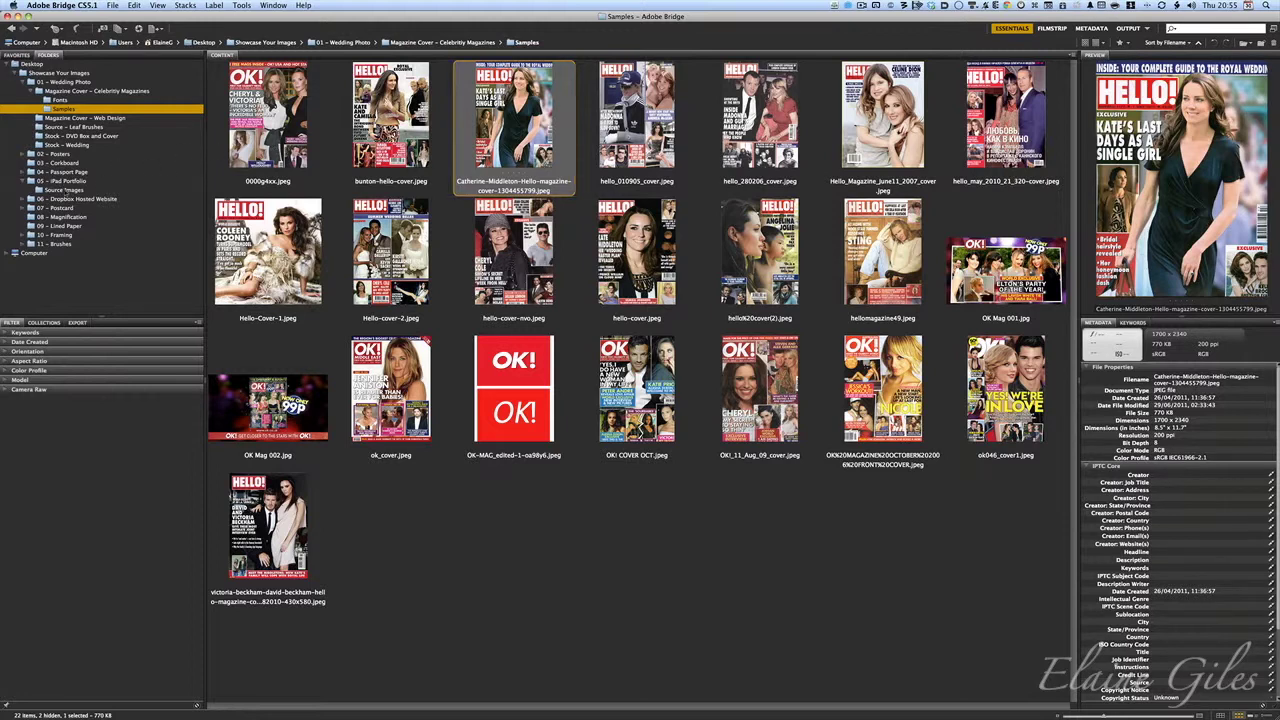
pyautogui.click(66, 191)
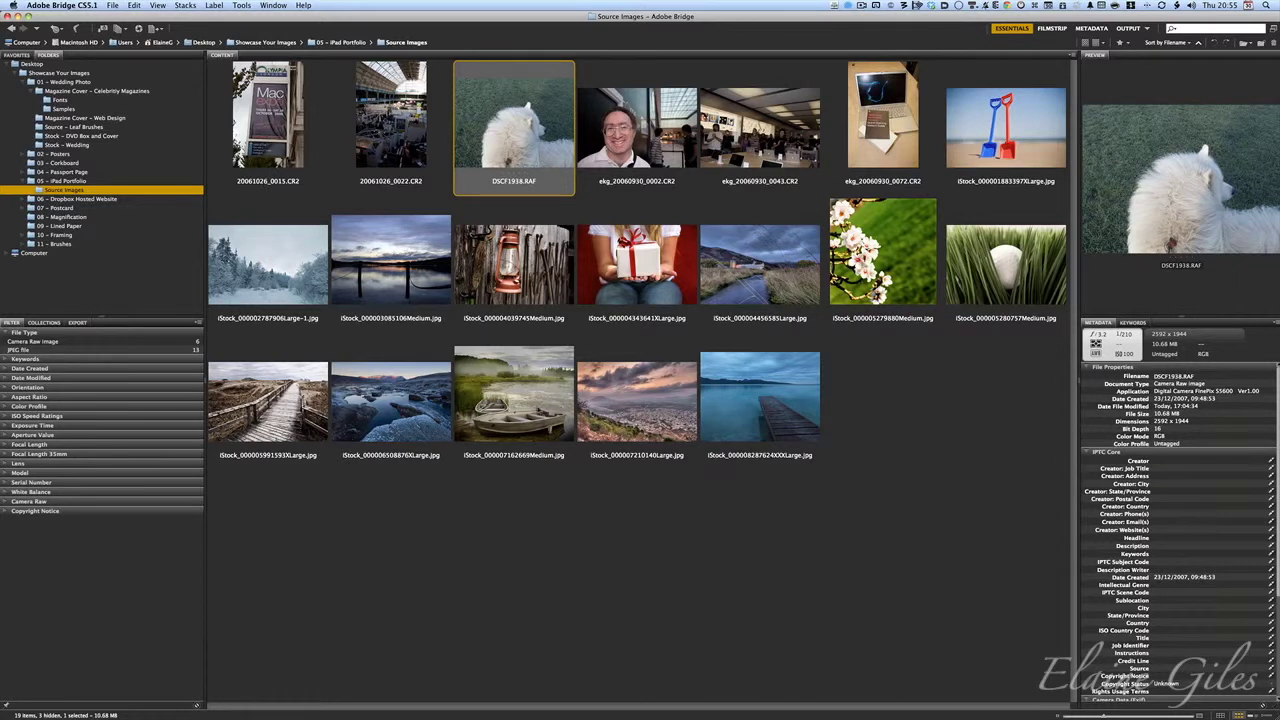
# Step: Select 20061026_0015.CR2, then select all 19 CR2, RAF and JPEG photos
pyautogui.click(268, 118)
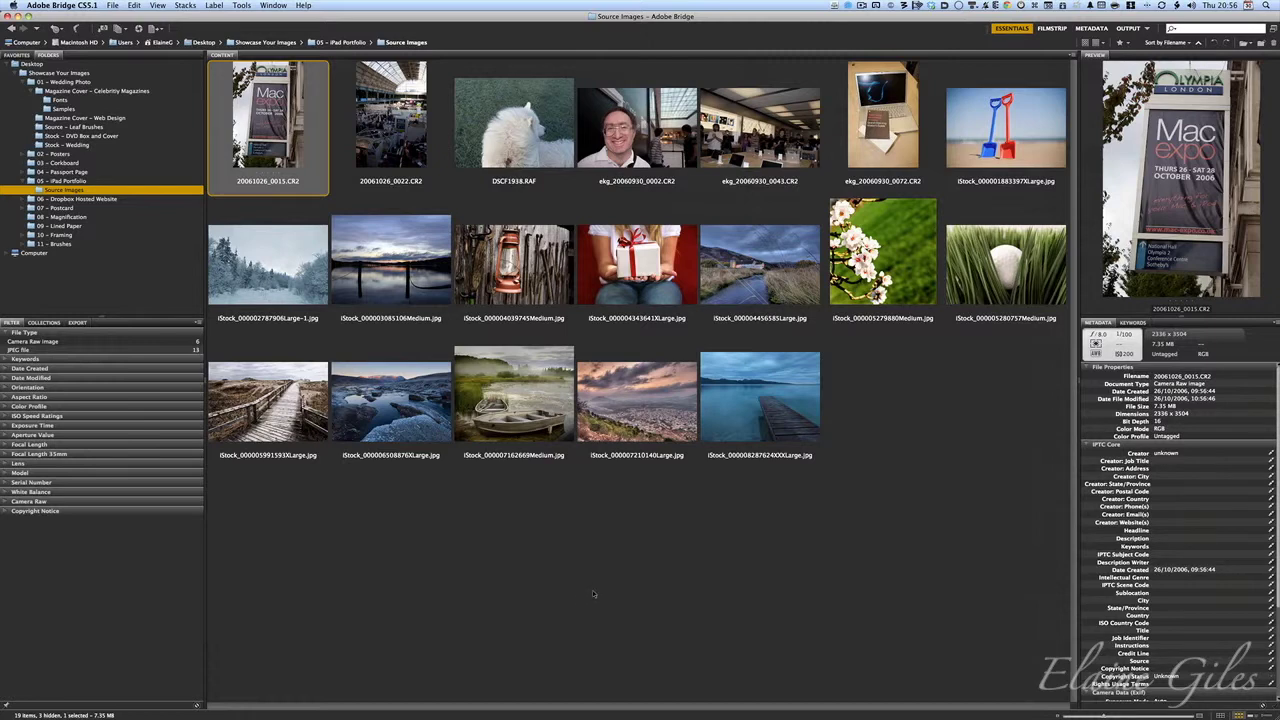
pyautogui.press('super+a')
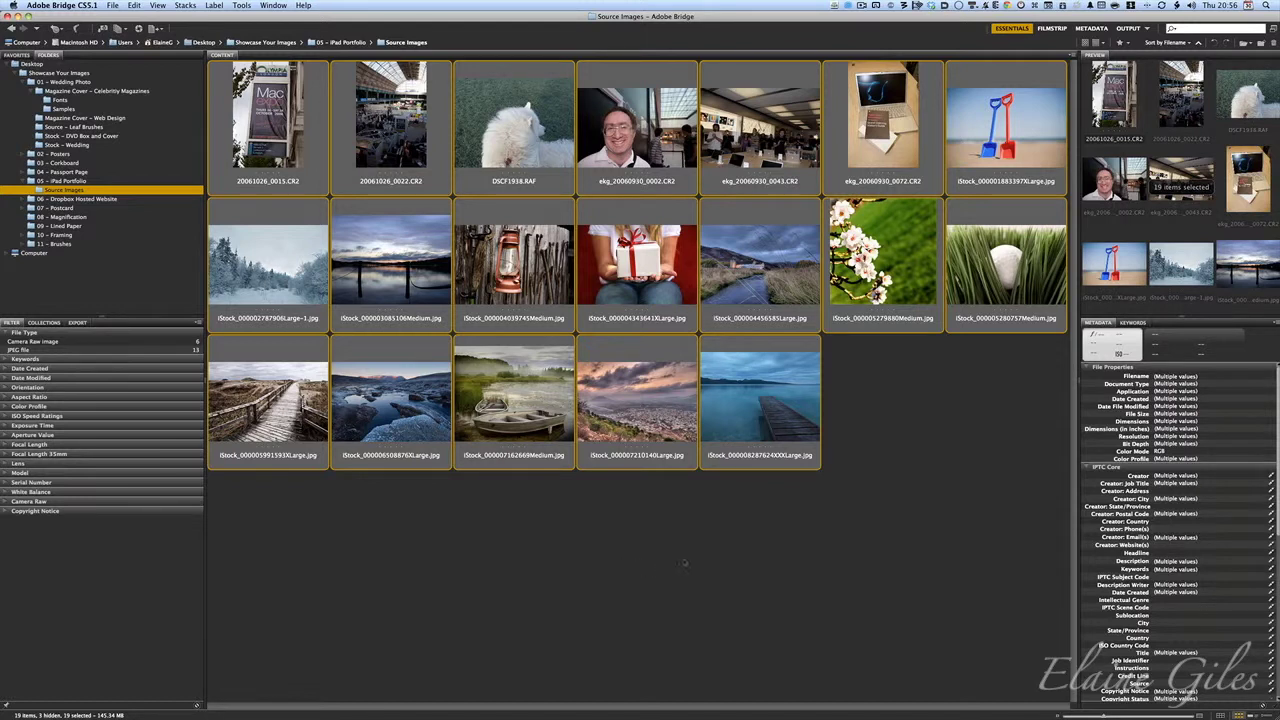
# Step: Switch to the Output workspace, refresh the preview and scroll the Content filmstrip
pyautogui.click(1129, 29)
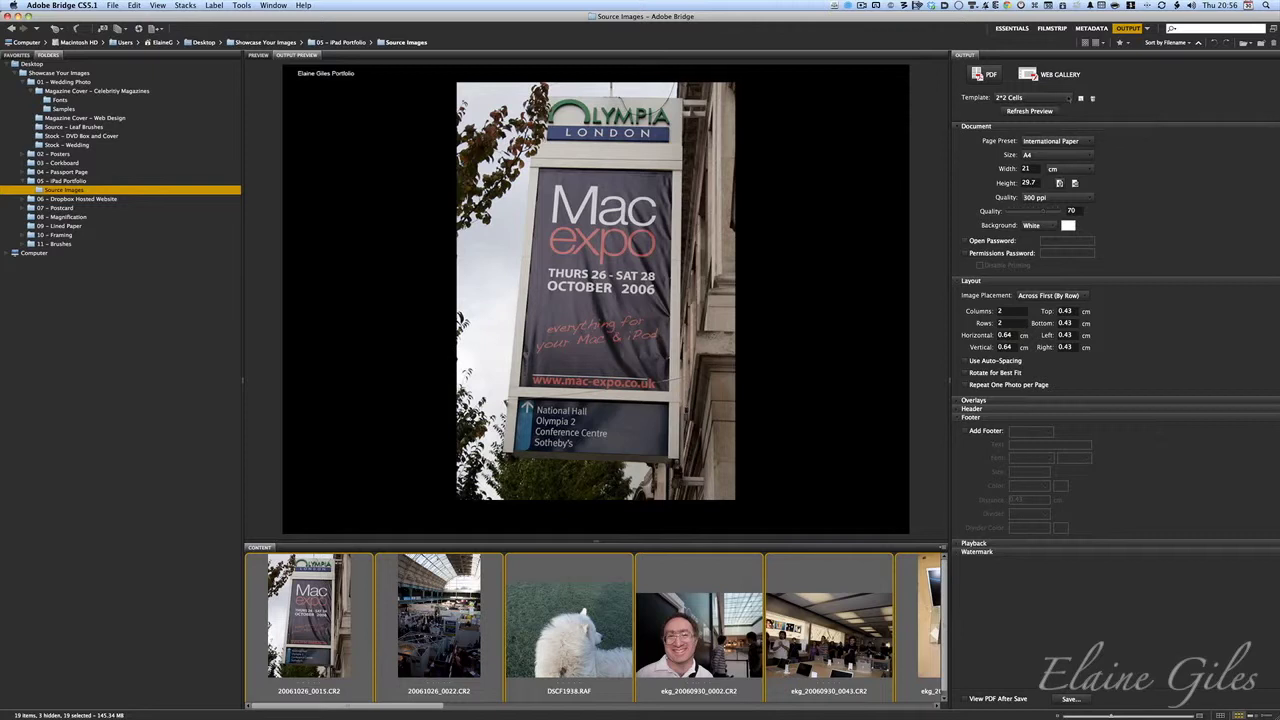
pyautogui.click(1034, 111)
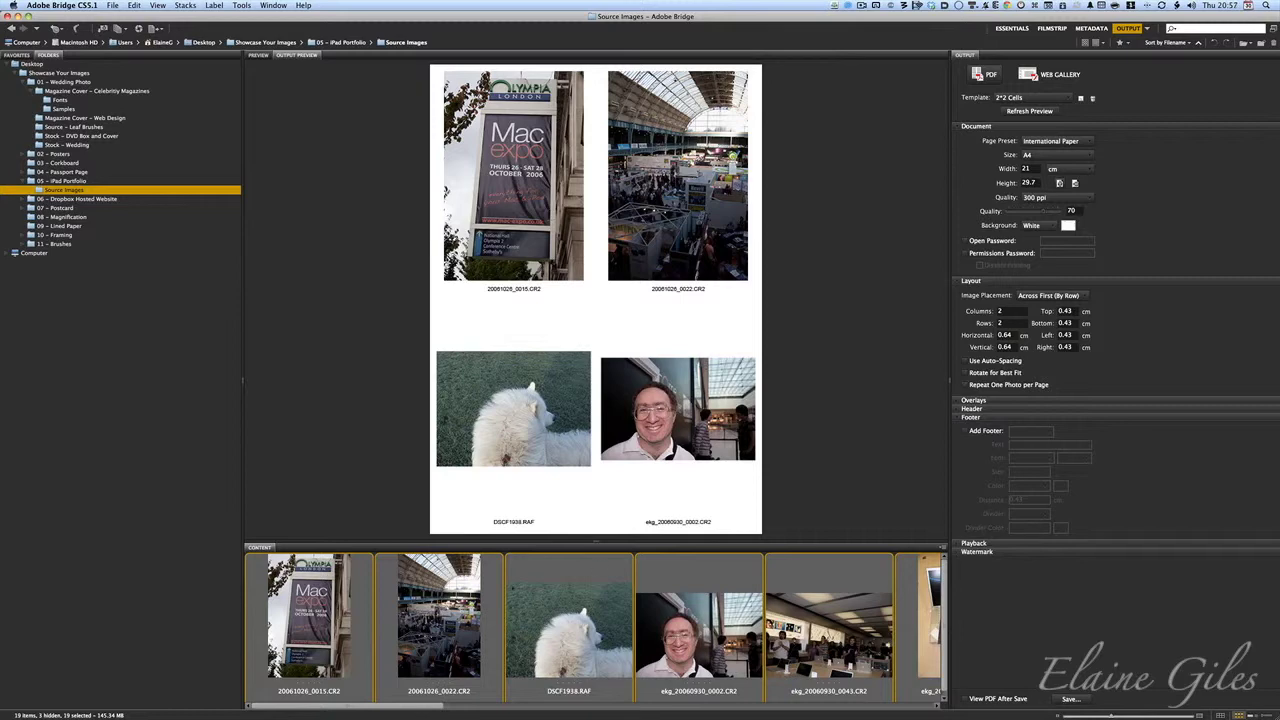
pyautogui.moveTo(362, 706); pyautogui.dragTo(873, 711)
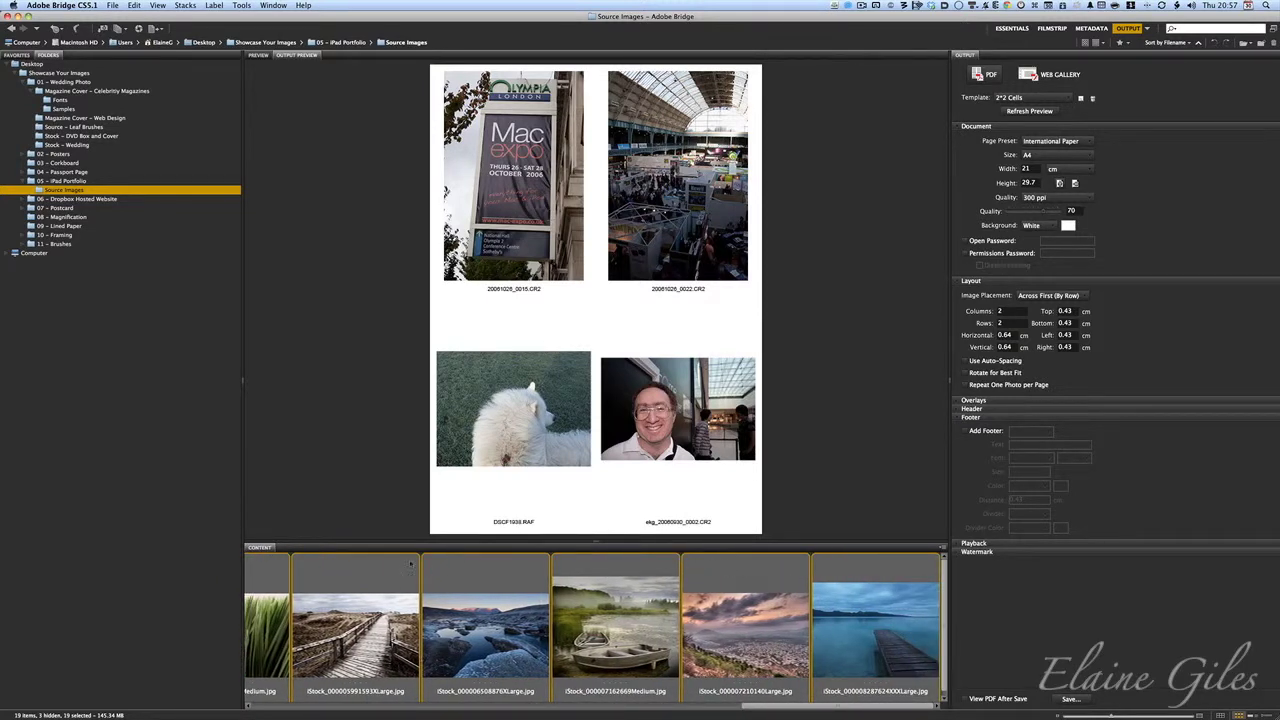
pyautogui.moveTo(804, 708); pyautogui.dragTo(372, 712)
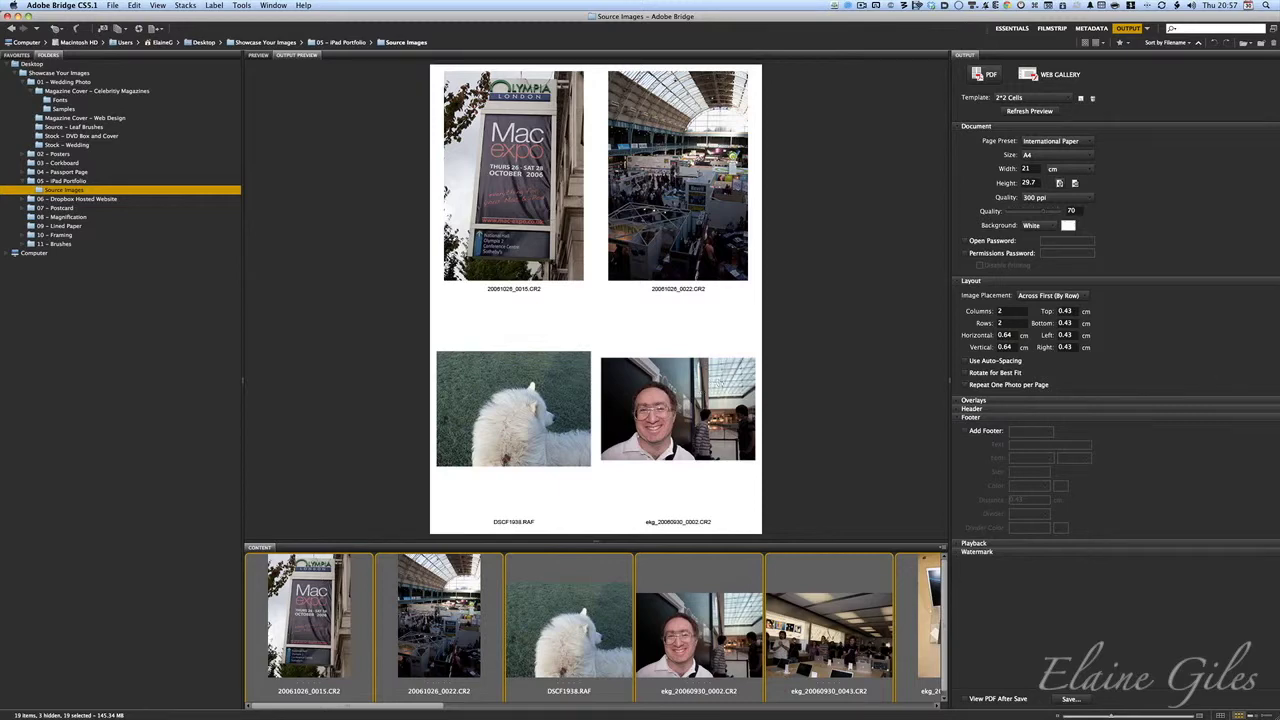
pyautogui.moveTo(1272, 348)
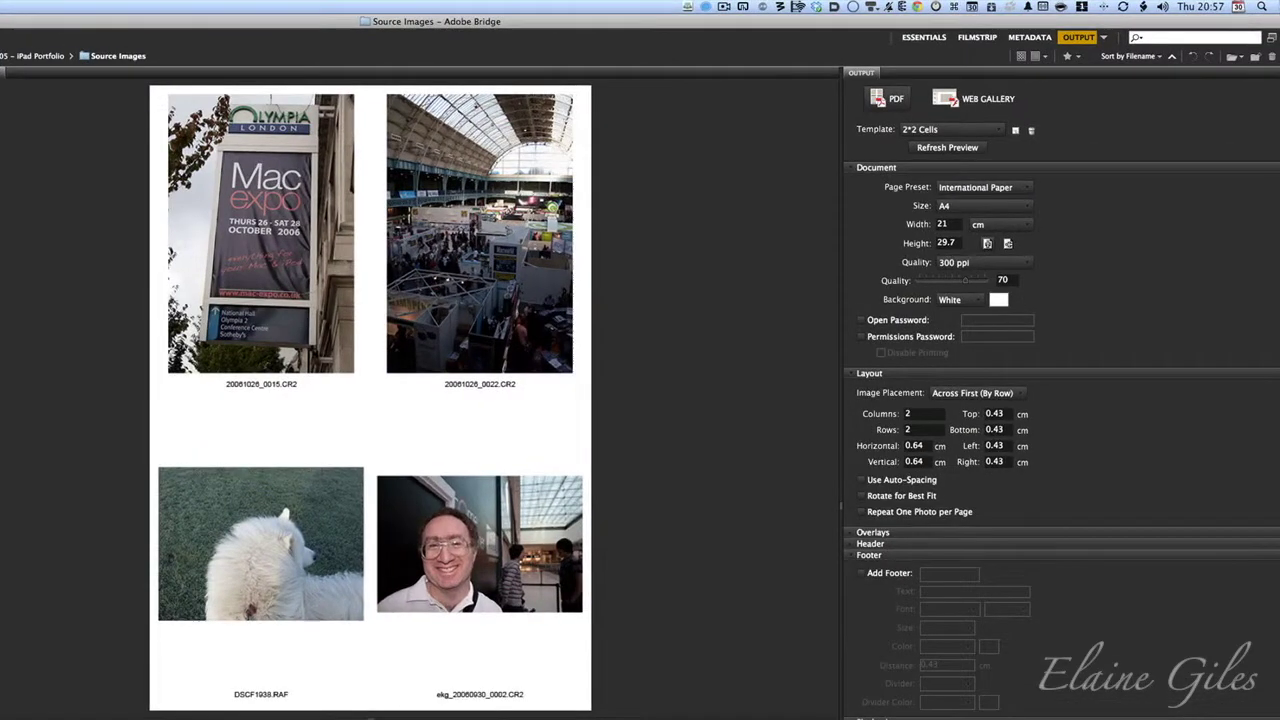
# Step: Choose PDF output, keep the 2*2 Cells template, and show only the Document settings
pyautogui.click(851, 168)
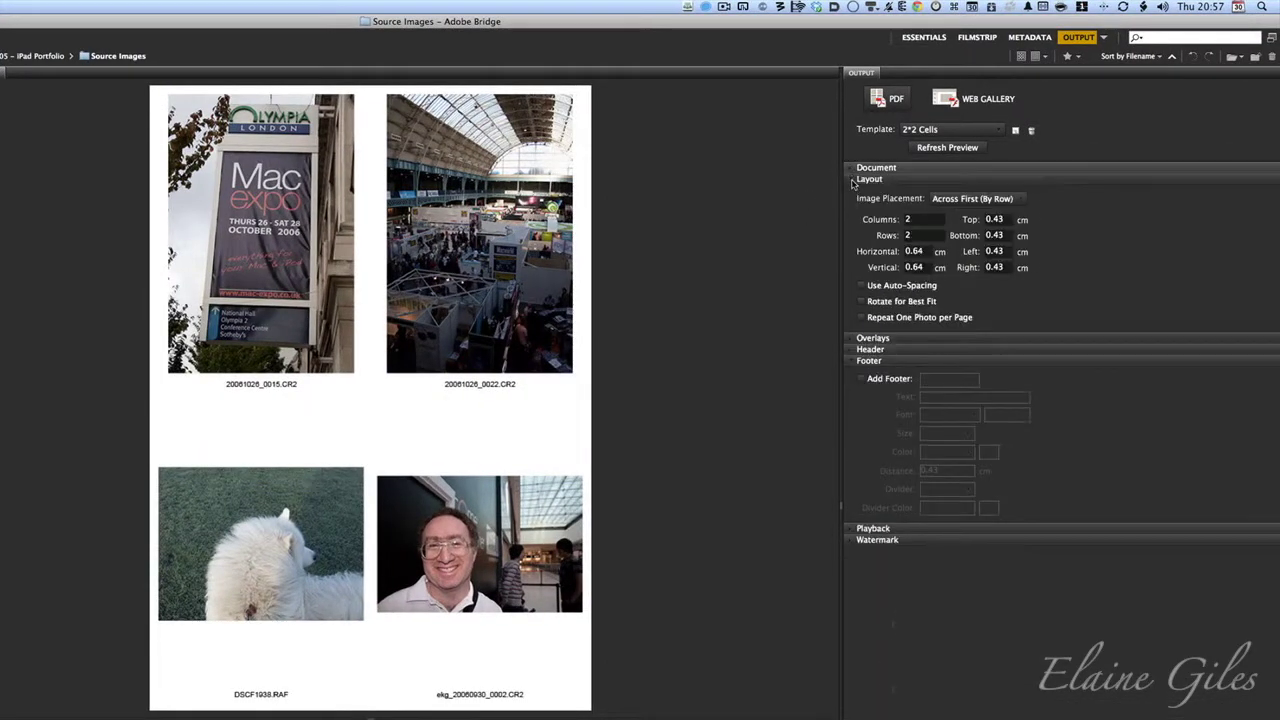
pyautogui.click(852, 180)
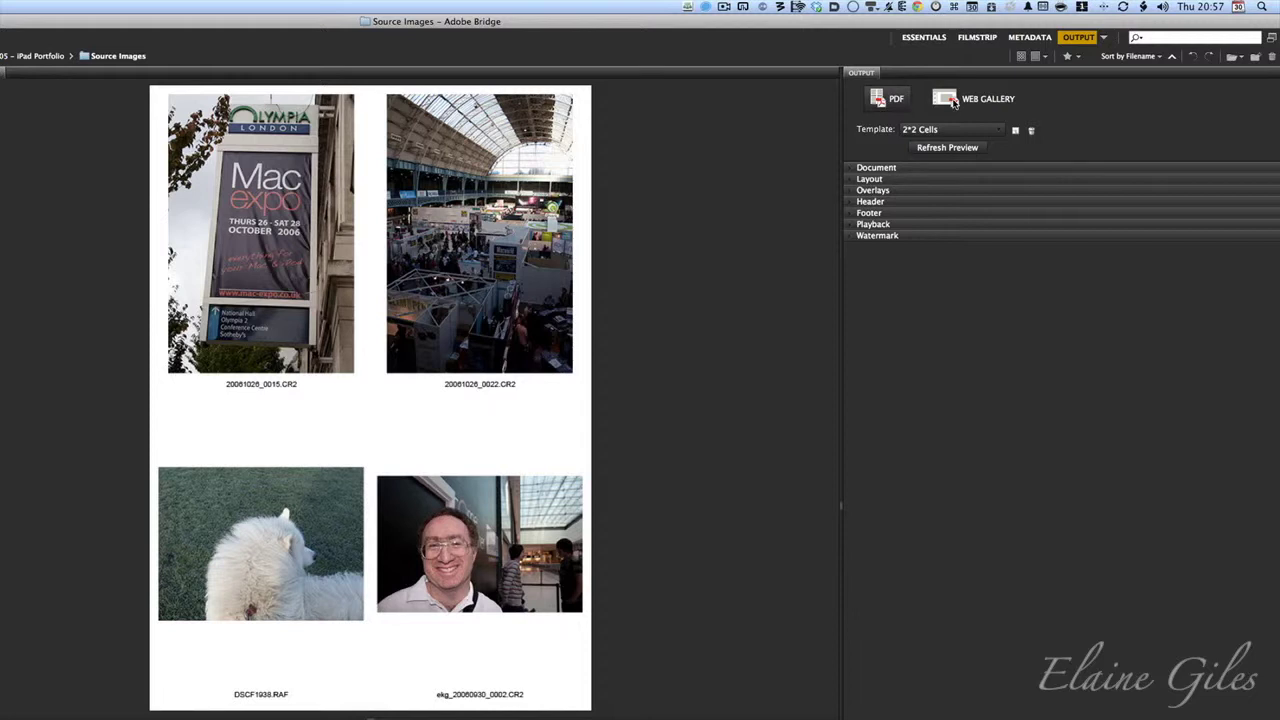
pyautogui.click(883, 102)
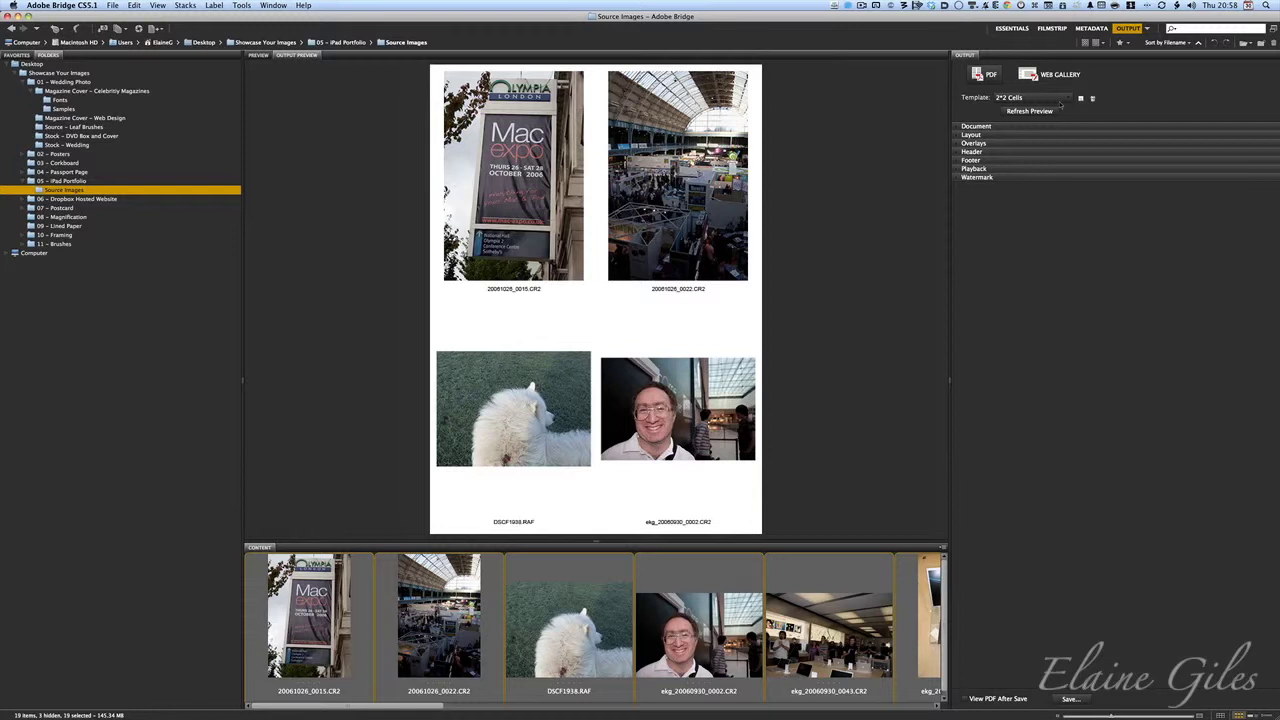
pyautogui.click(1041, 100)
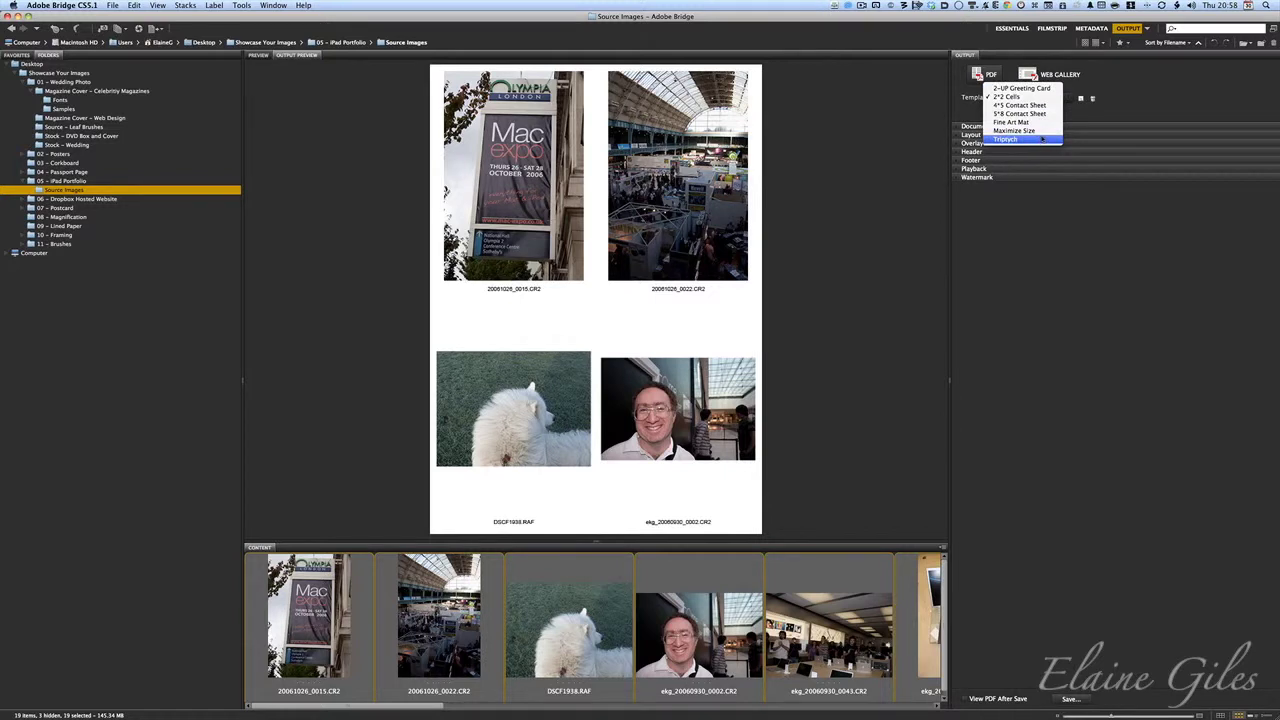
pyautogui.press('Escape')
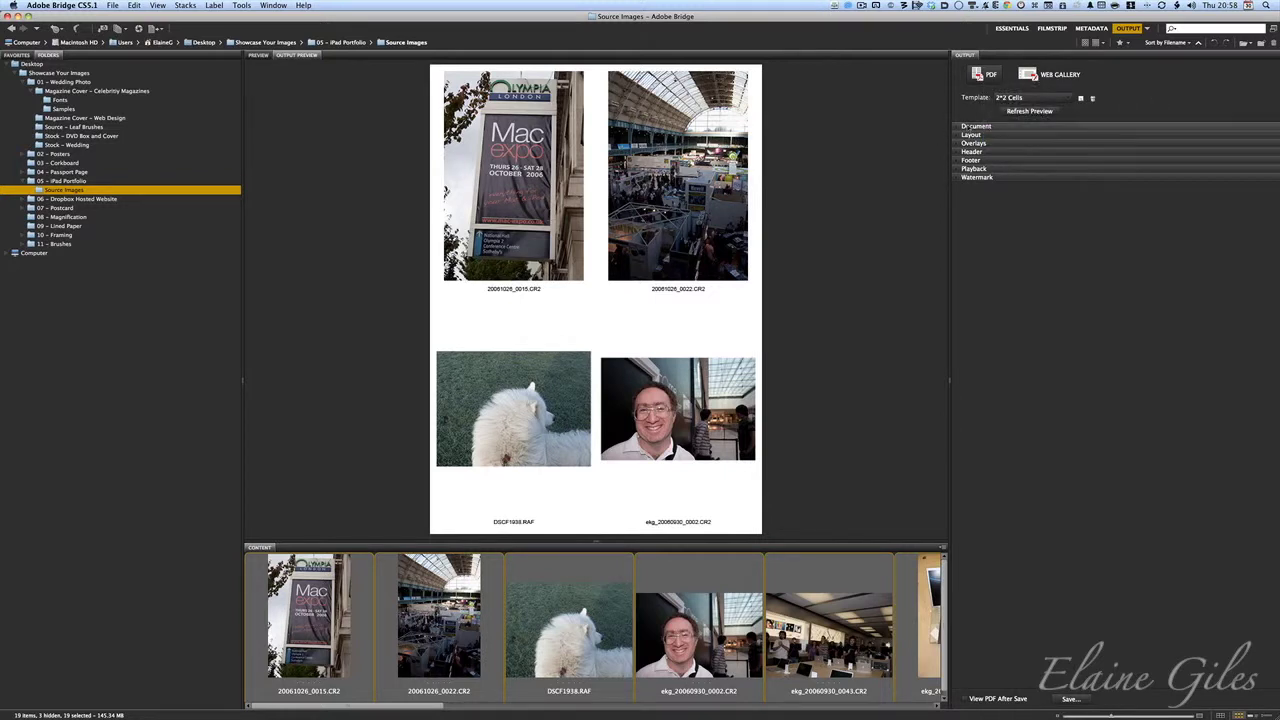
pyautogui.click(956, 127)
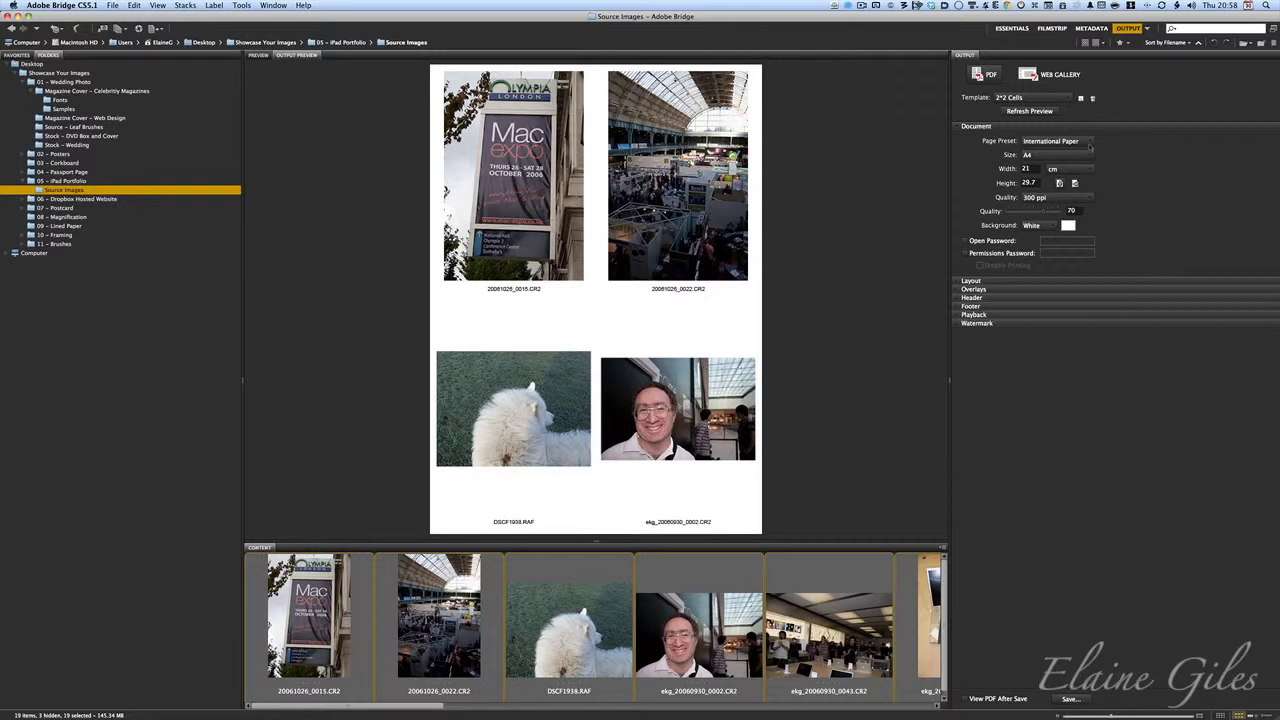
# Step: Make the page a Custom 1030 × 772 pixel size at 72 ppi
pyautogui.click(1090, 143)
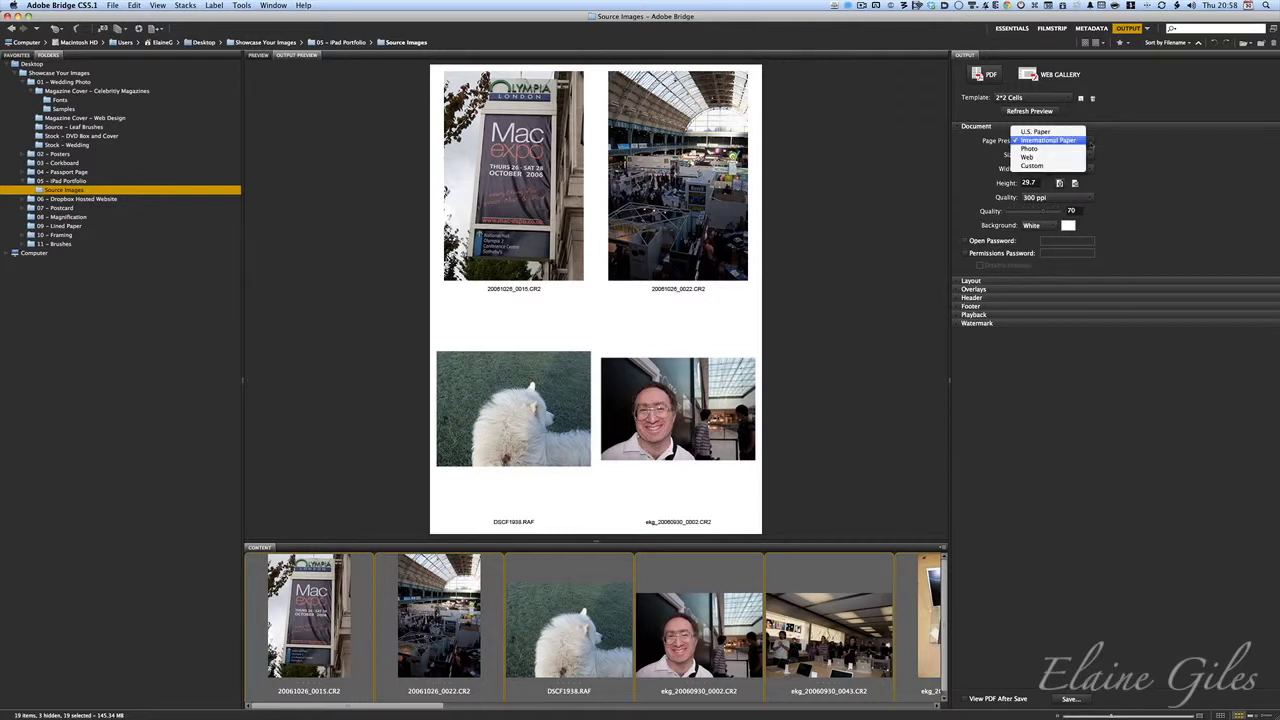
pyautogui.click(1060, 165)
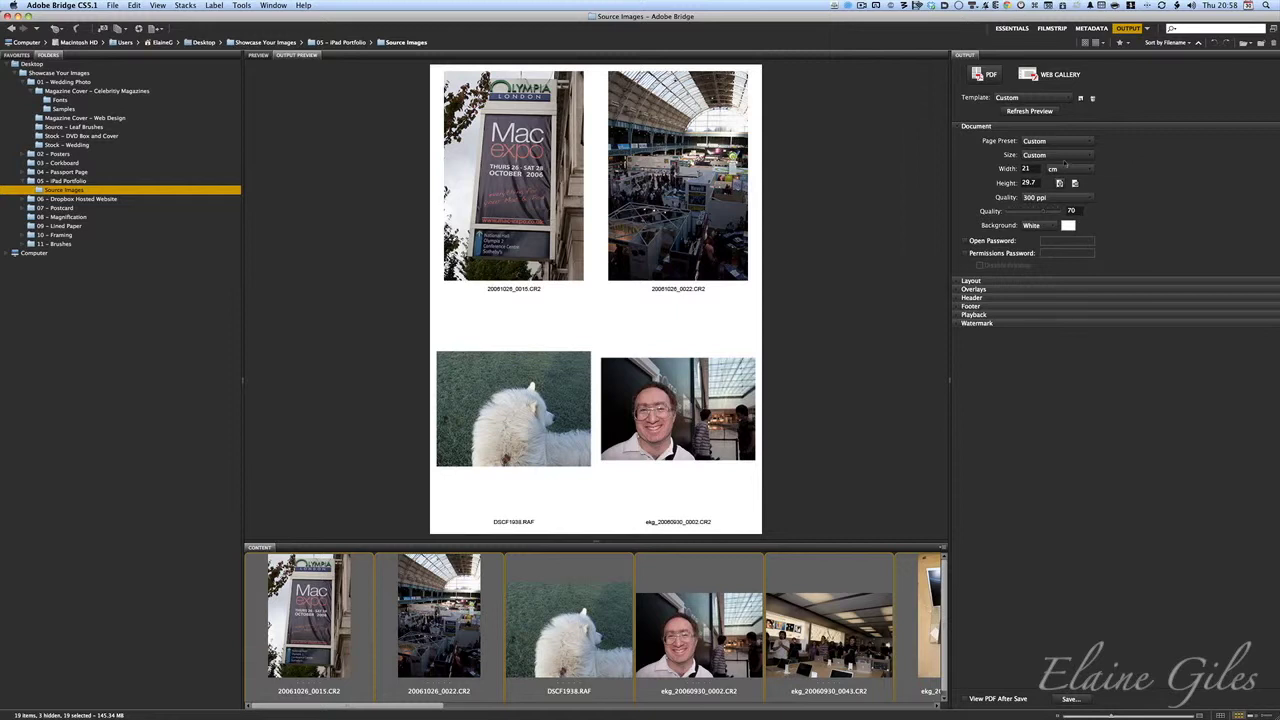
pyautogui.click(1062, 169)
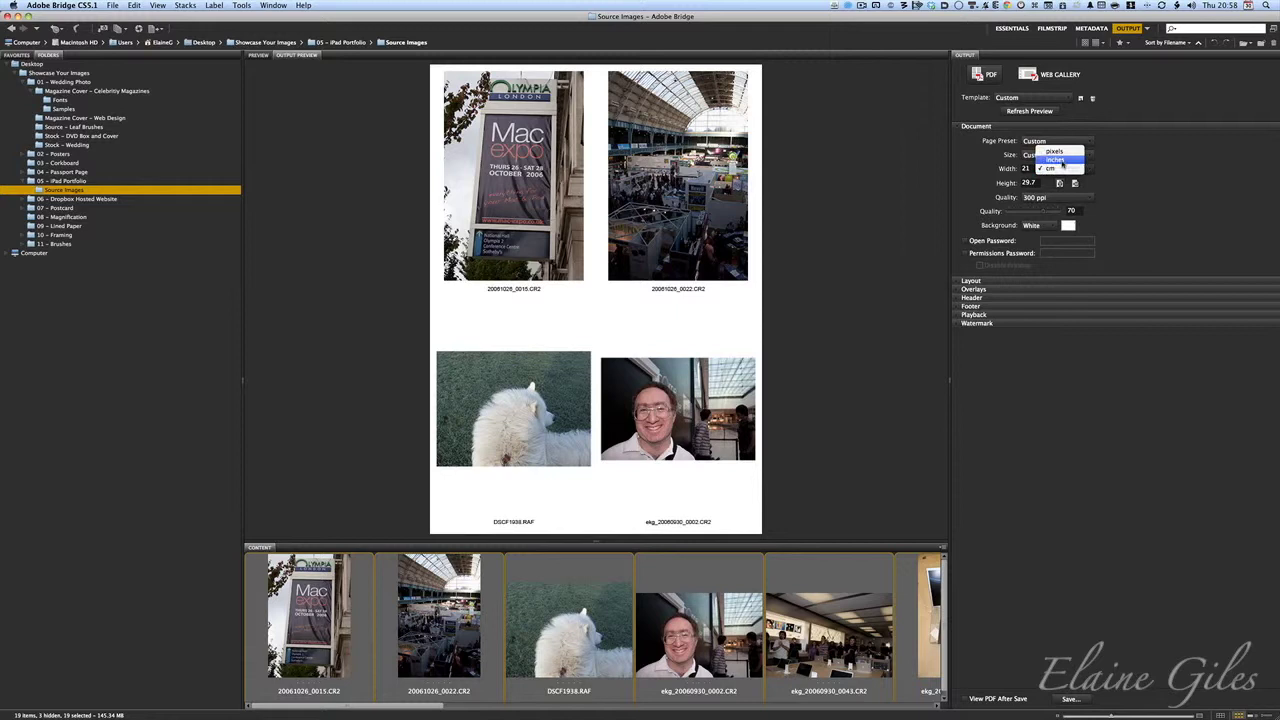
pyautogui.click(1060, 152)
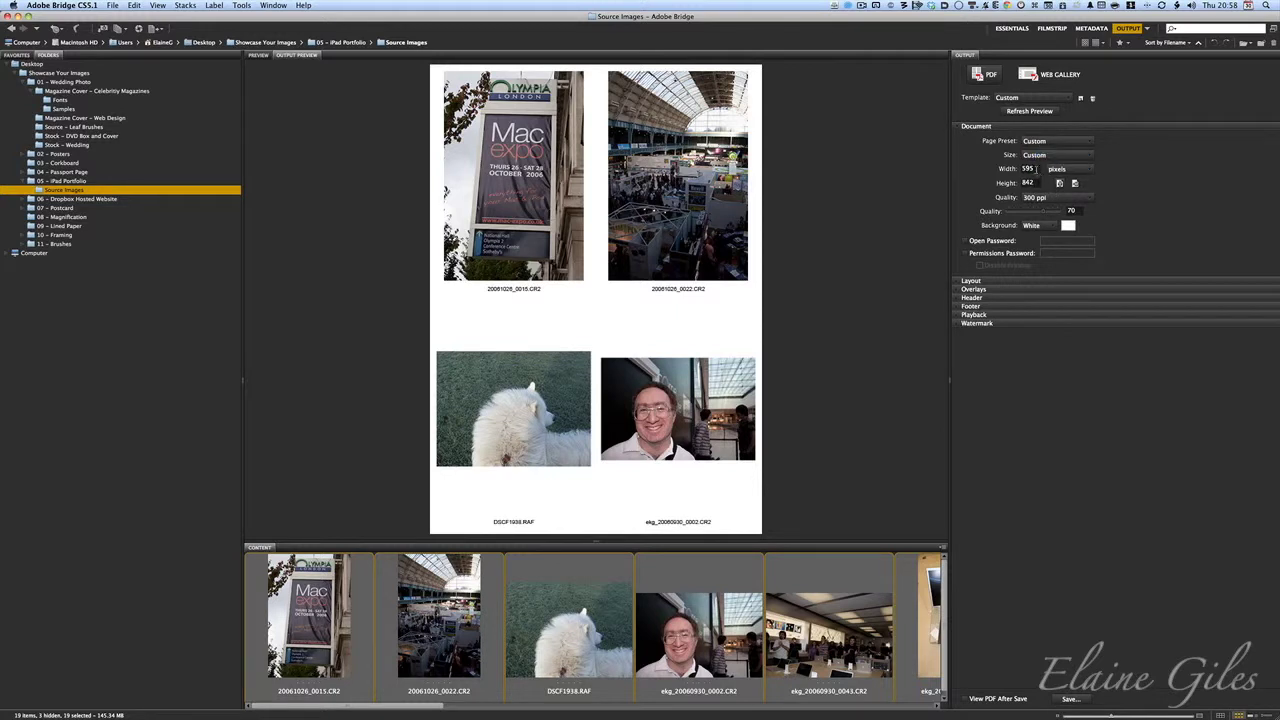
pyautogui.doubleClick(1027, 169)
pyautogui.write('1030')
pyautogui.press('Tab')
pyautogui.write('772')
pyautogui.click(1089, 199)
pyautogui.press('Down')
pyautogui.press('Down')
pyautogui.press('Down')
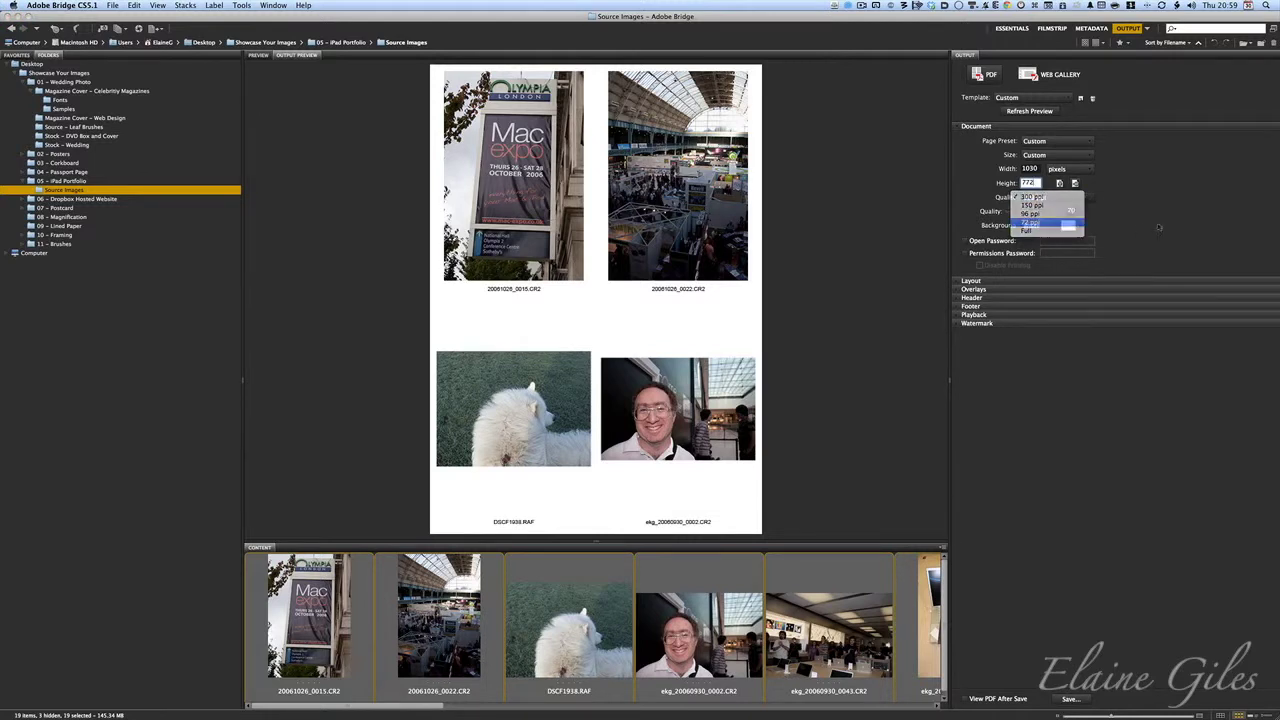
pyautogui.press('Return')
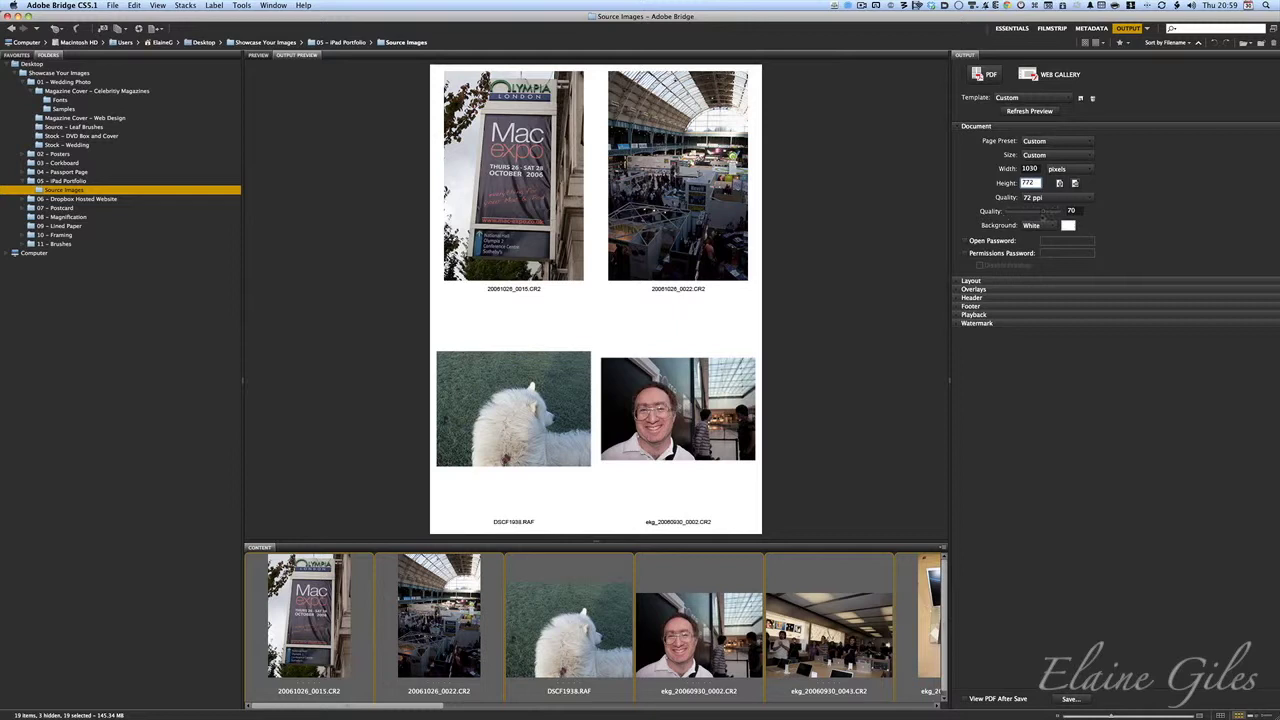
# Step: Set the PDF quality to 80 and refresh the preview
pyautogui.click(1045, 213)
pyautogui.moveTo(1047, 214); pyautogui.dragTo(1048, 214)
pyautogui.click(1026, 111)
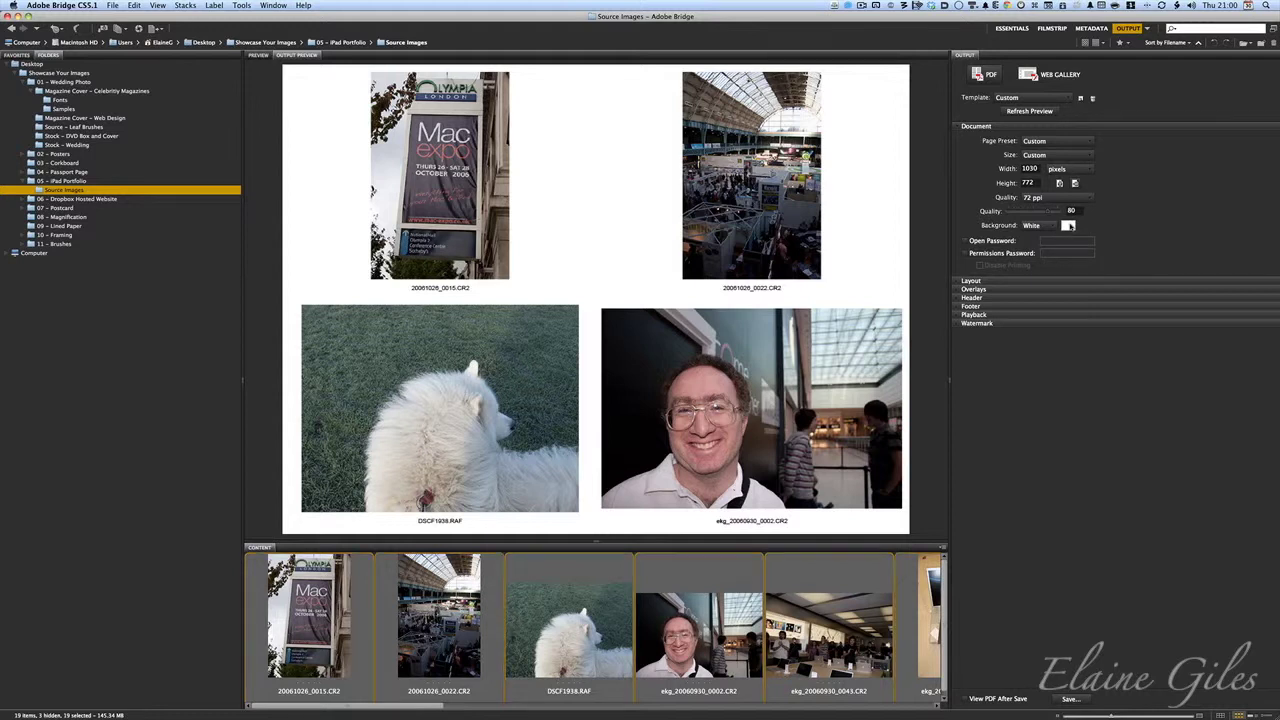
# Step: Set the page background to black Licorice from the Crayons colour swatches
pyautogui.click(1068, 226)
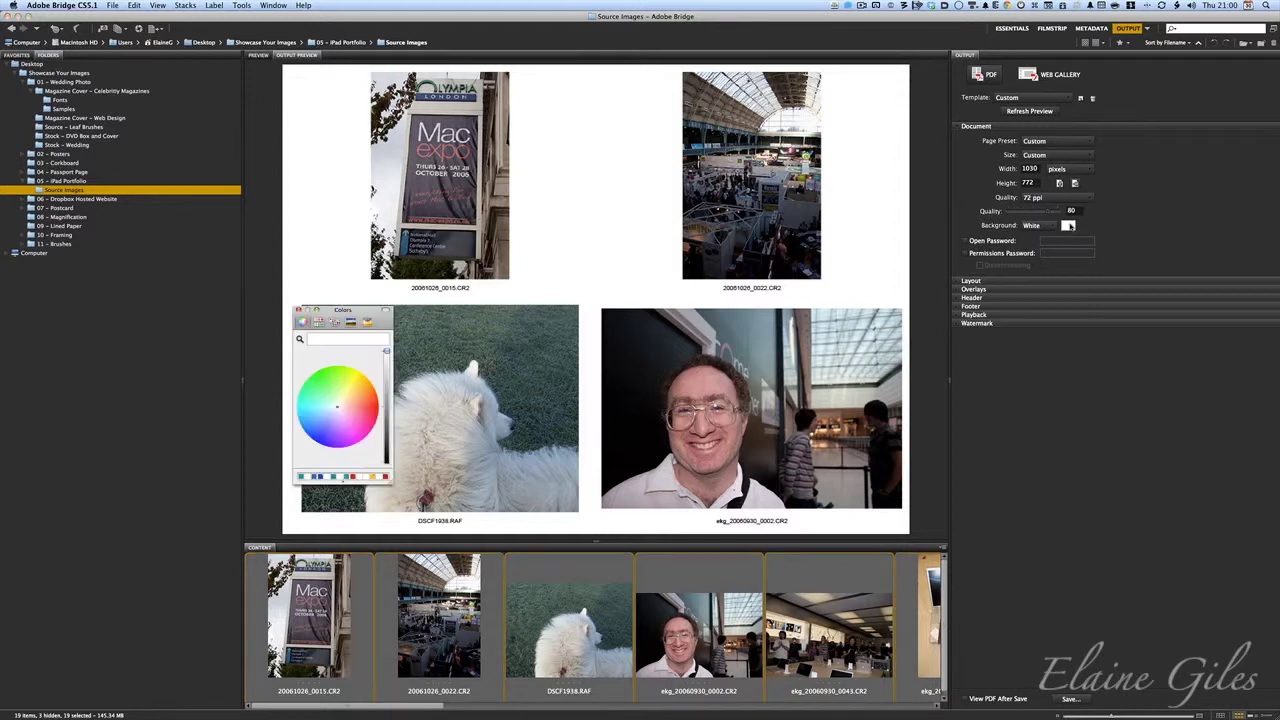
pyautogui.click(367, 322)
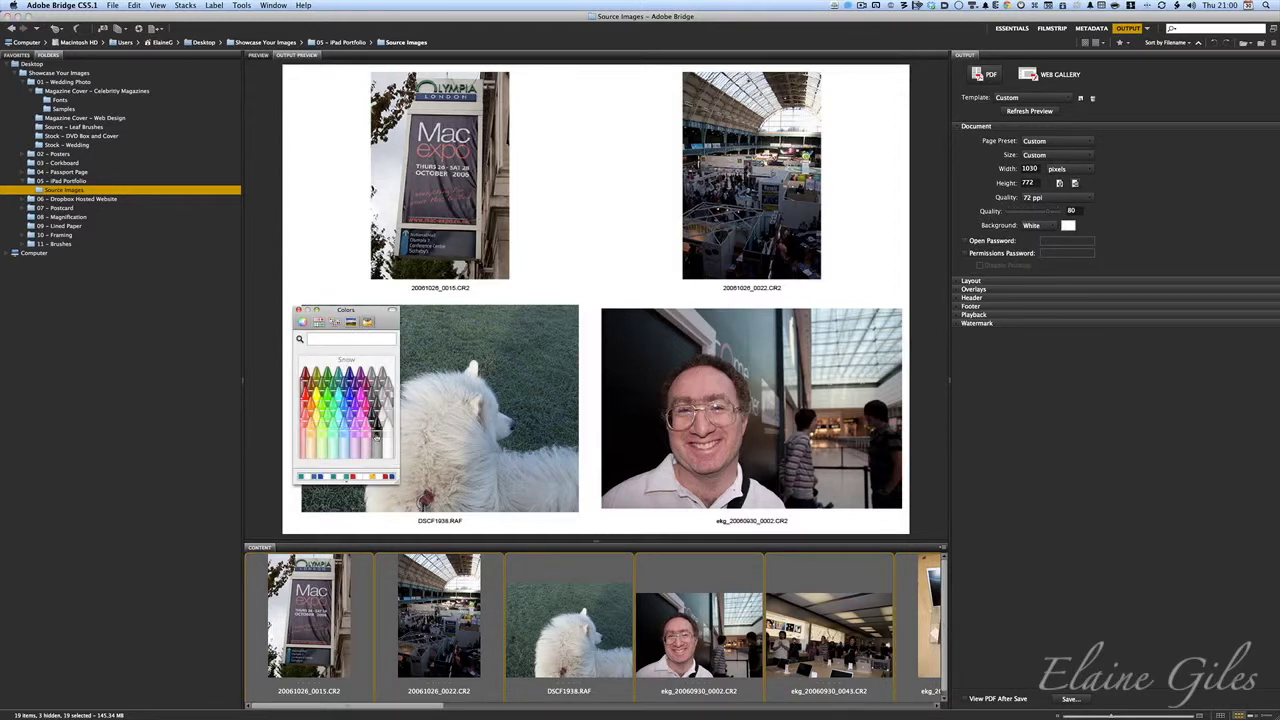
pyautogui.click(377, 437)
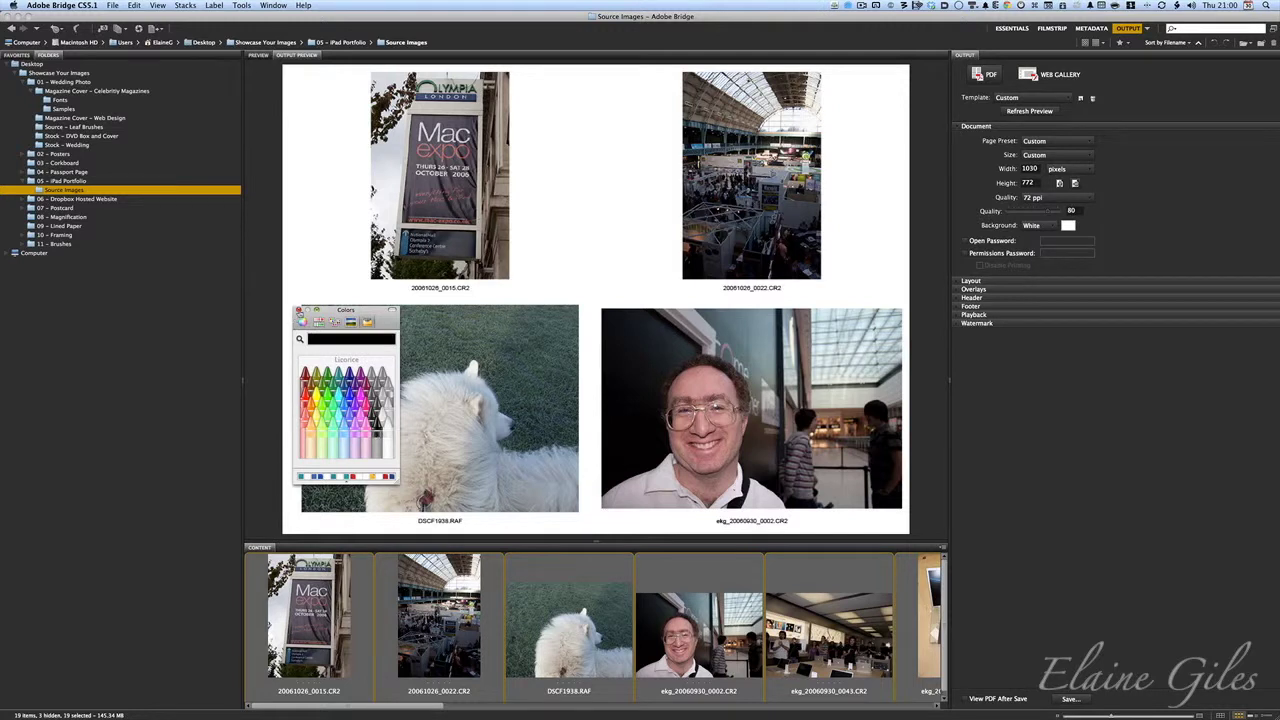
pyautogui.click(298, 310)
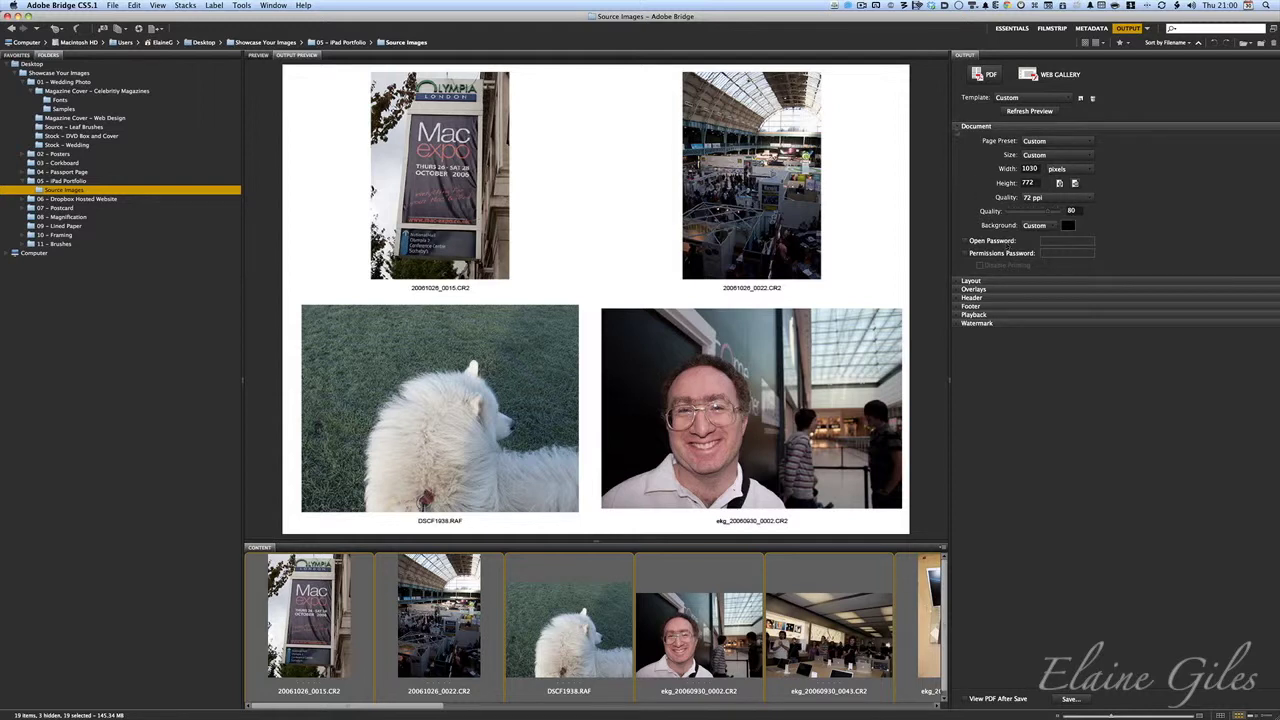
# Step: Collapse the Document settings and refresh the preview to show black pages
pyautogui.click(962, 126)
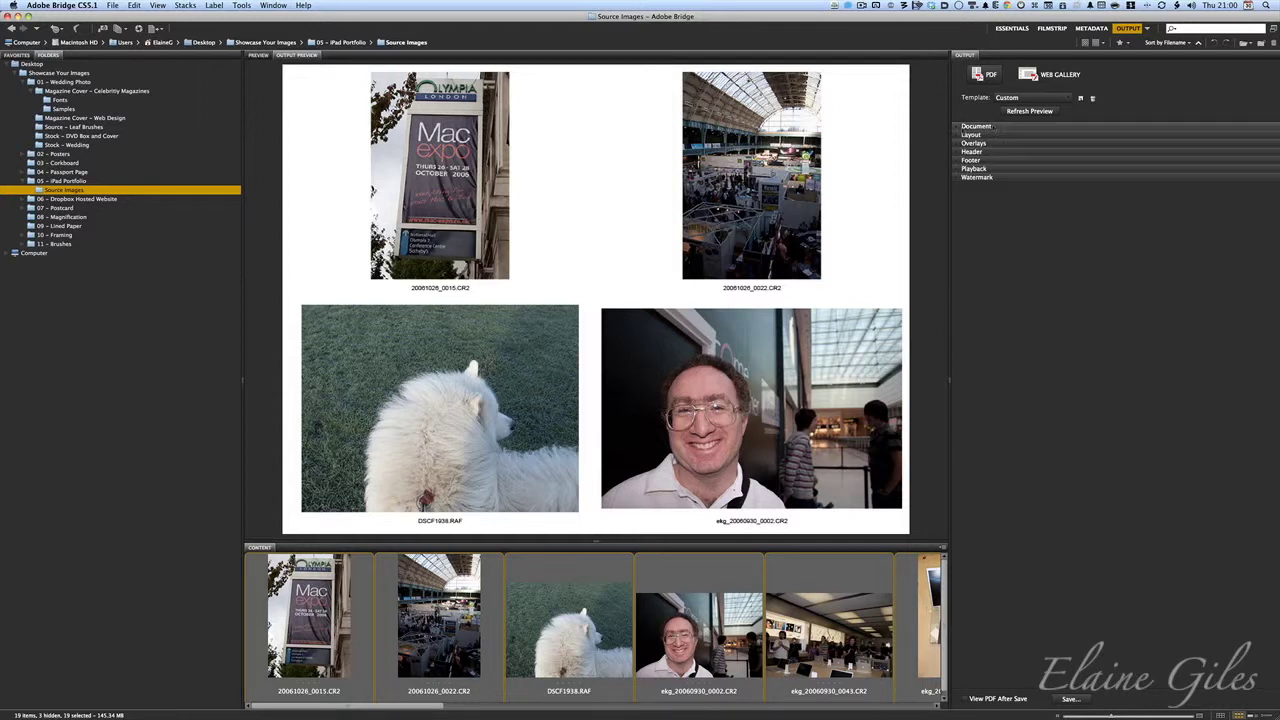
pyautogui.click(1026, 111)
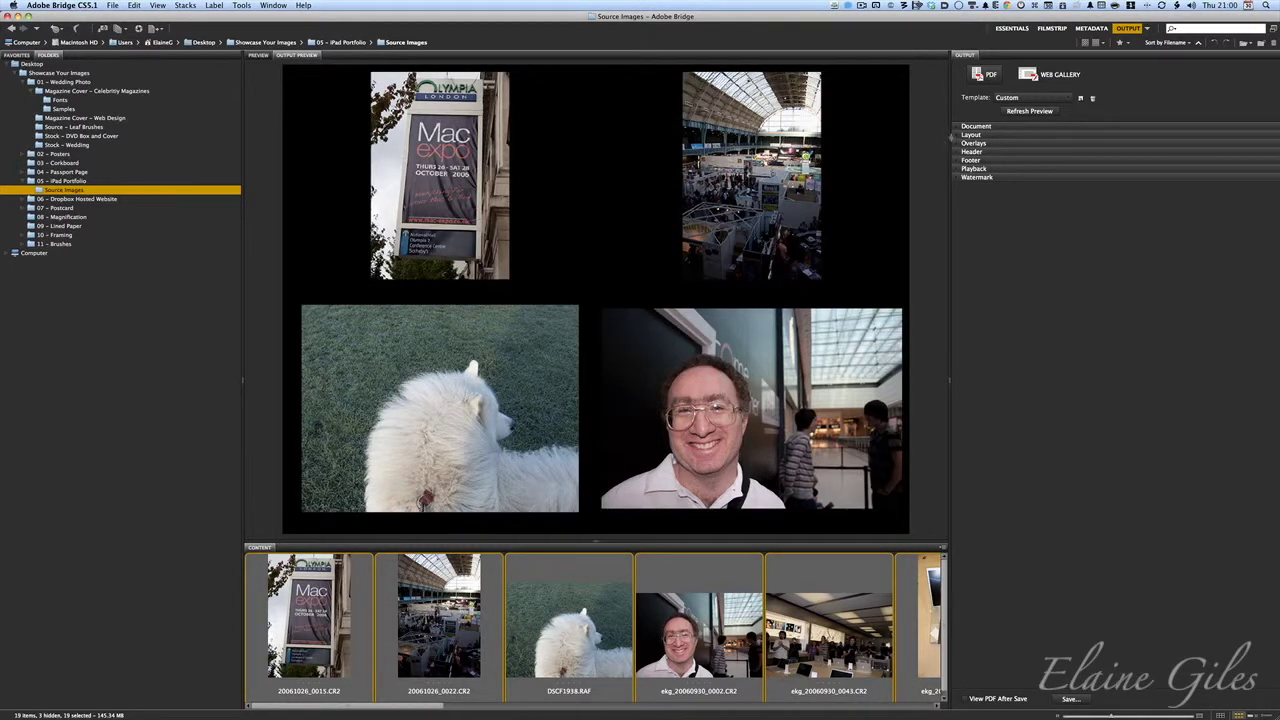
# Step: Set the layout to Down First, 1 column by 1 row, with 0 horizontal and vertical spacing
pyautogui.click(966, 134)
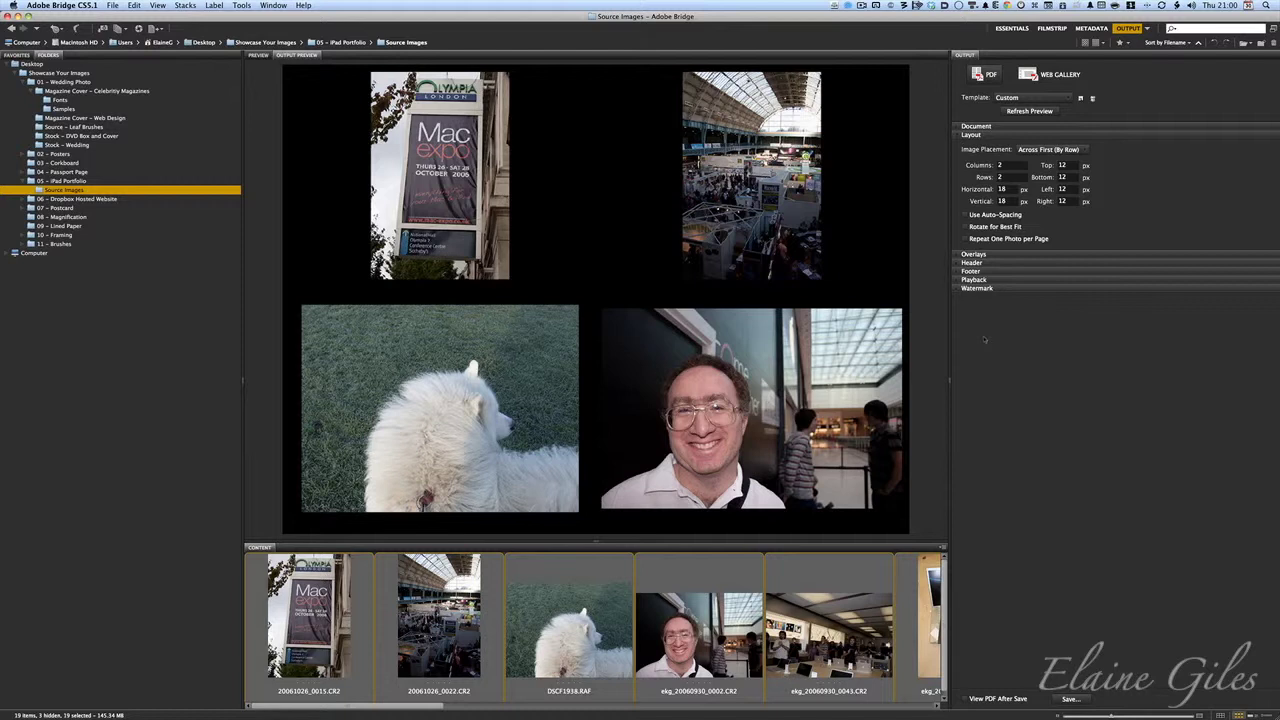
pyautogui.click(1068, 150)
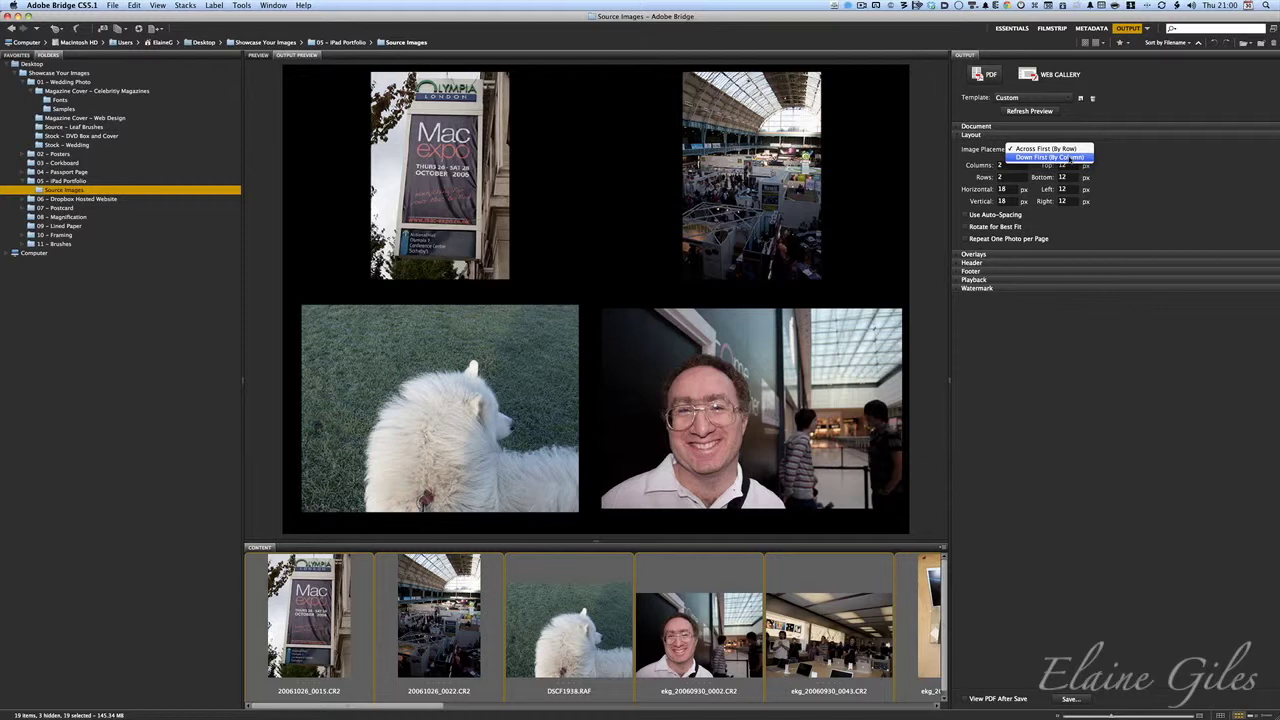
pyautogui.click(1070, 158)
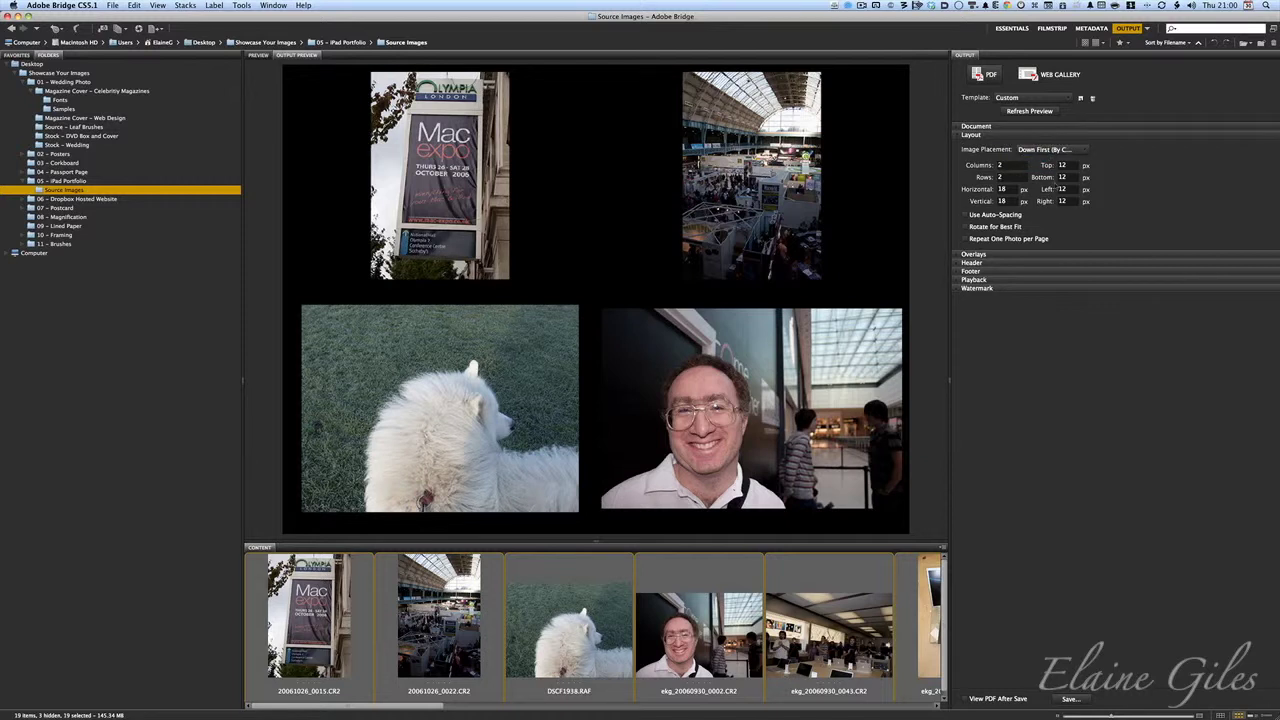
pyautogui.click(1013, 165)
pyautogui.write('1')
pyautogui.press('Tab')
pyautogui.click(1011, 189)
pyautogui.write('0')
pyautogui.click(1010, 201)
pyautogui.write('0')
# Step: Set margins to top 10 and bottom, left, right 25, then refresh the preview
pyautogui.click(1073, 166)
pyautogui.write('10')
pyautogui.press('Tab')
pyautogui.write('25')
pyautogui.press('Tab')
pyautogui.write('25')
pyautogui.press('Tab')
pyautogui.write('25')
pyautogui.press('Return')
pyautogui.click(1026, 116)
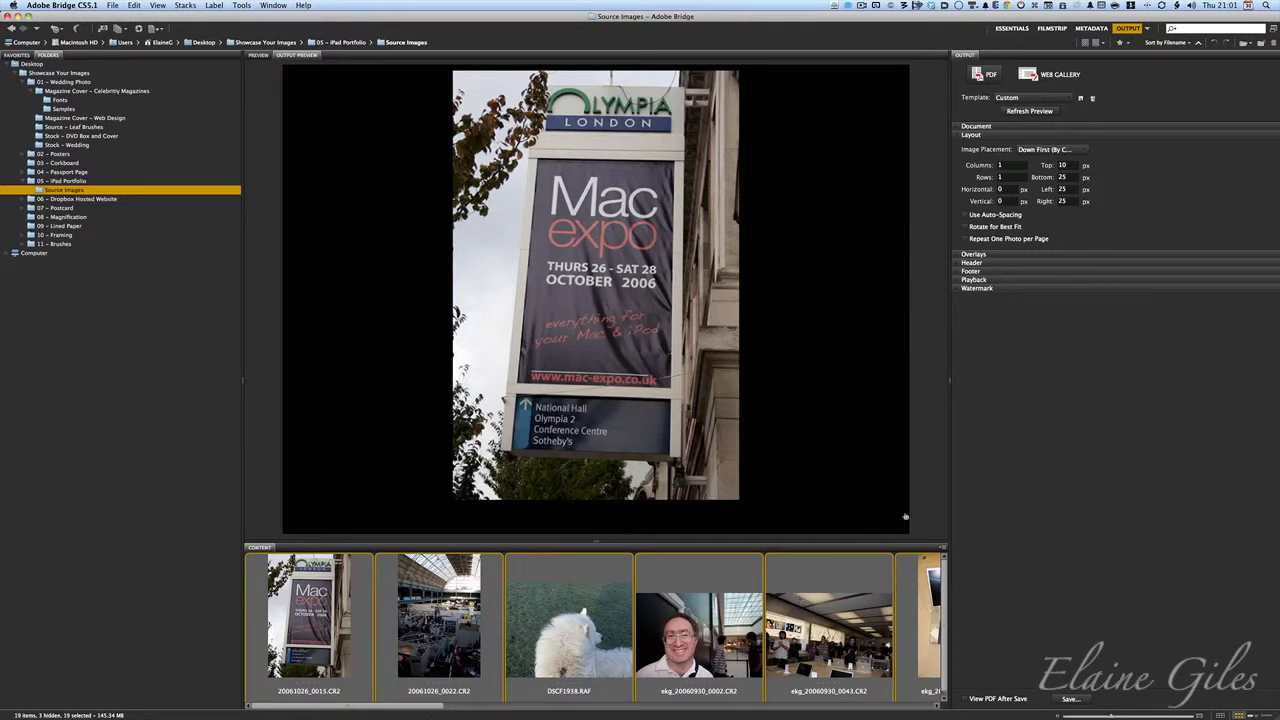
# Step: Turn on a left-aligned page header reading 'Portfolio' and refresh the PDF preview
pyautogui.click(960, 135)
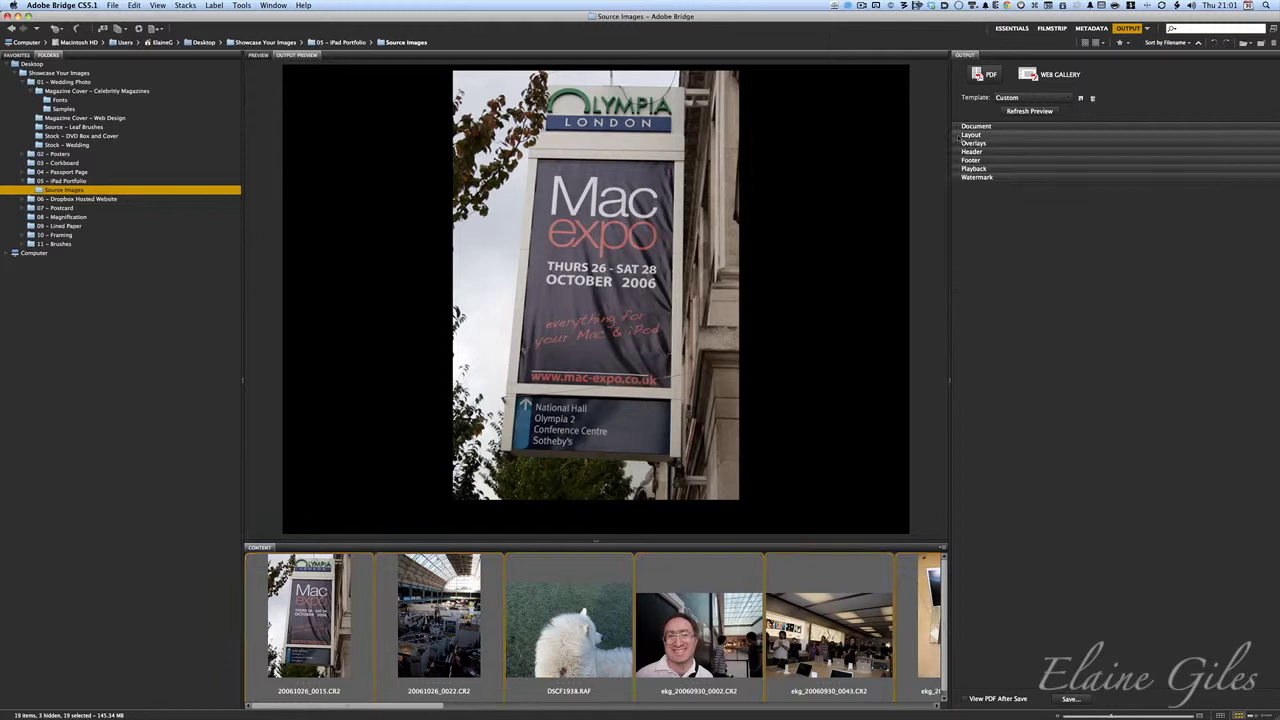
pyautogui.click(957, 155)
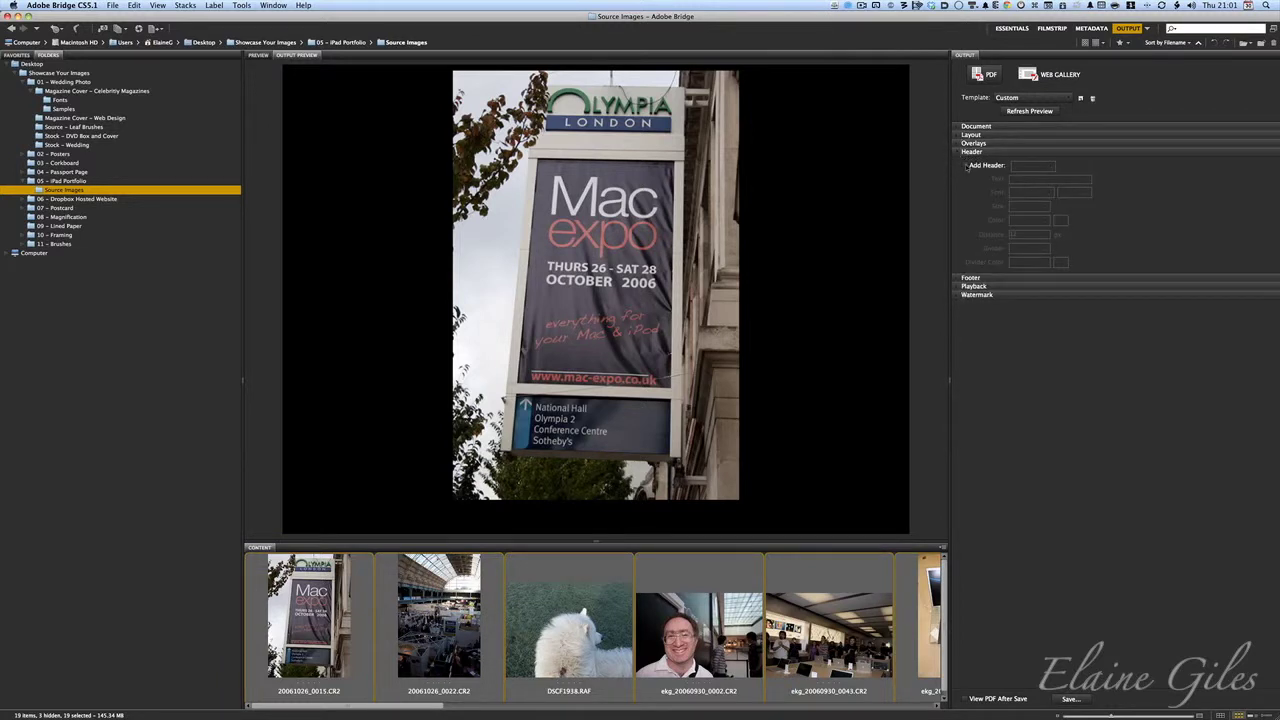
pyautogui.click(966, 166)
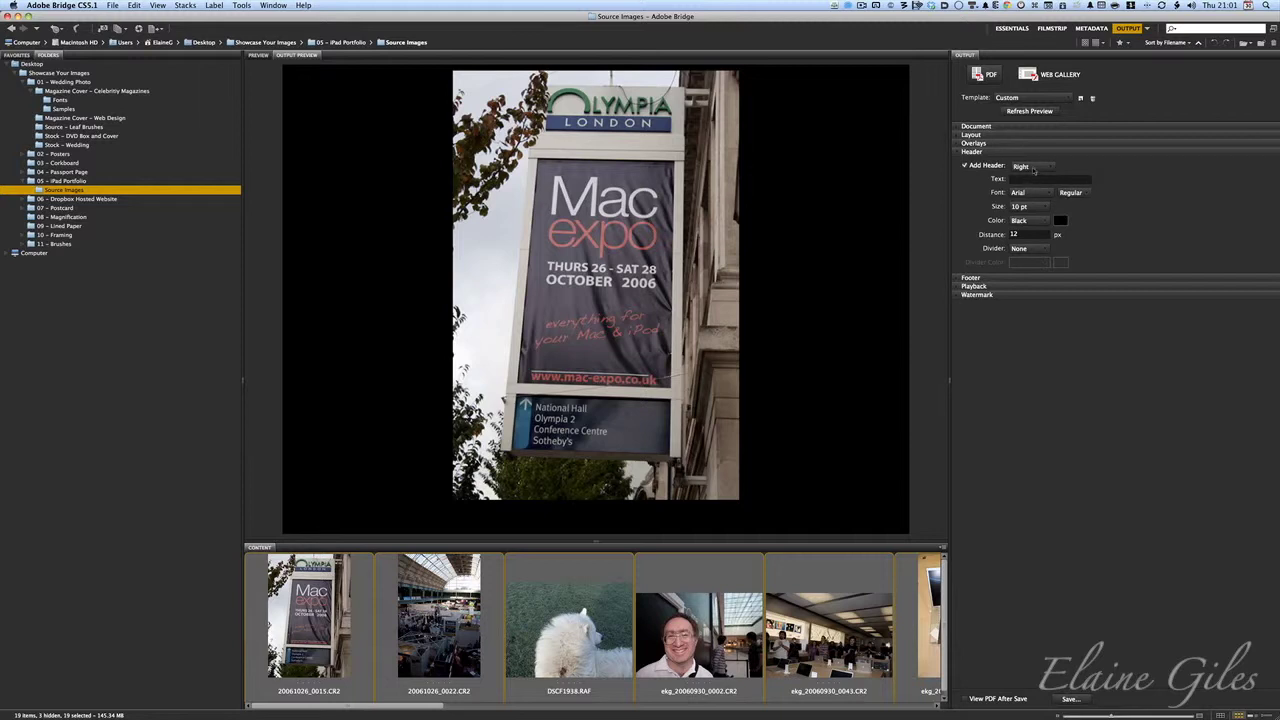
pyautogui.click(1030, 166)
pyautogui.click(1027, 178)
pyautogui.click(1026, 178)
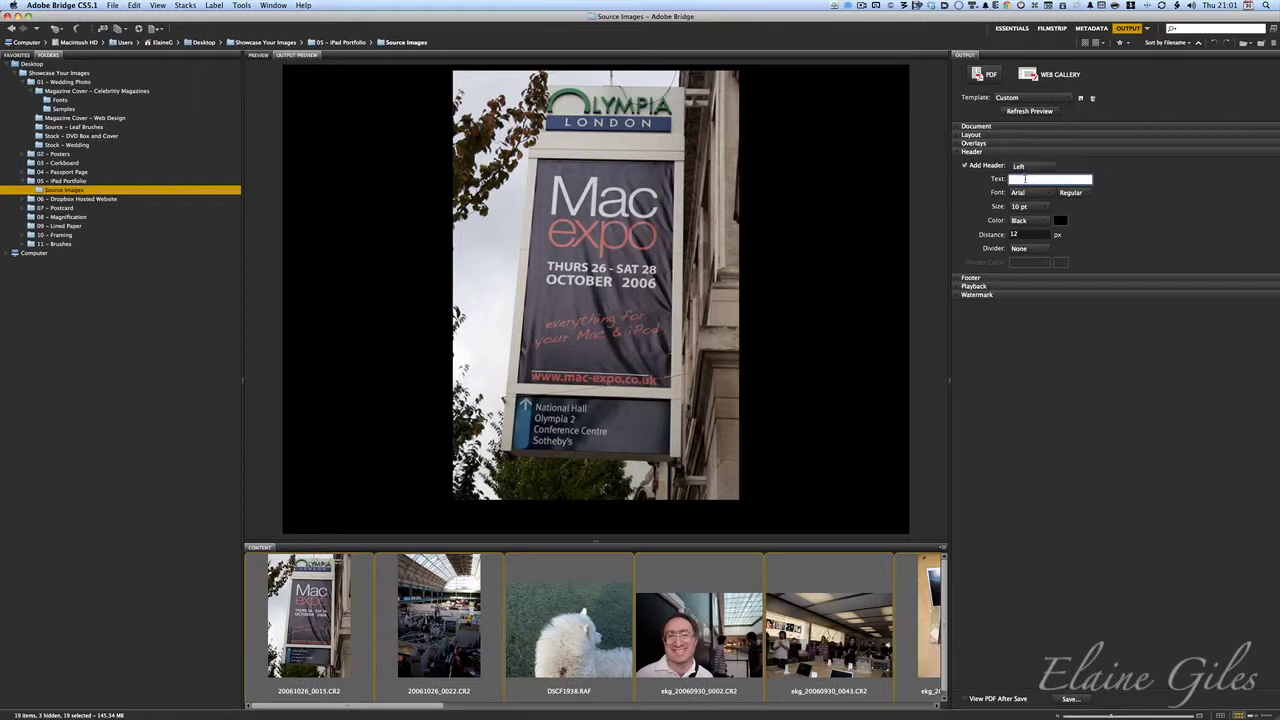
pyautogui.write('Pd')
pyautogui.click(1034, 112)
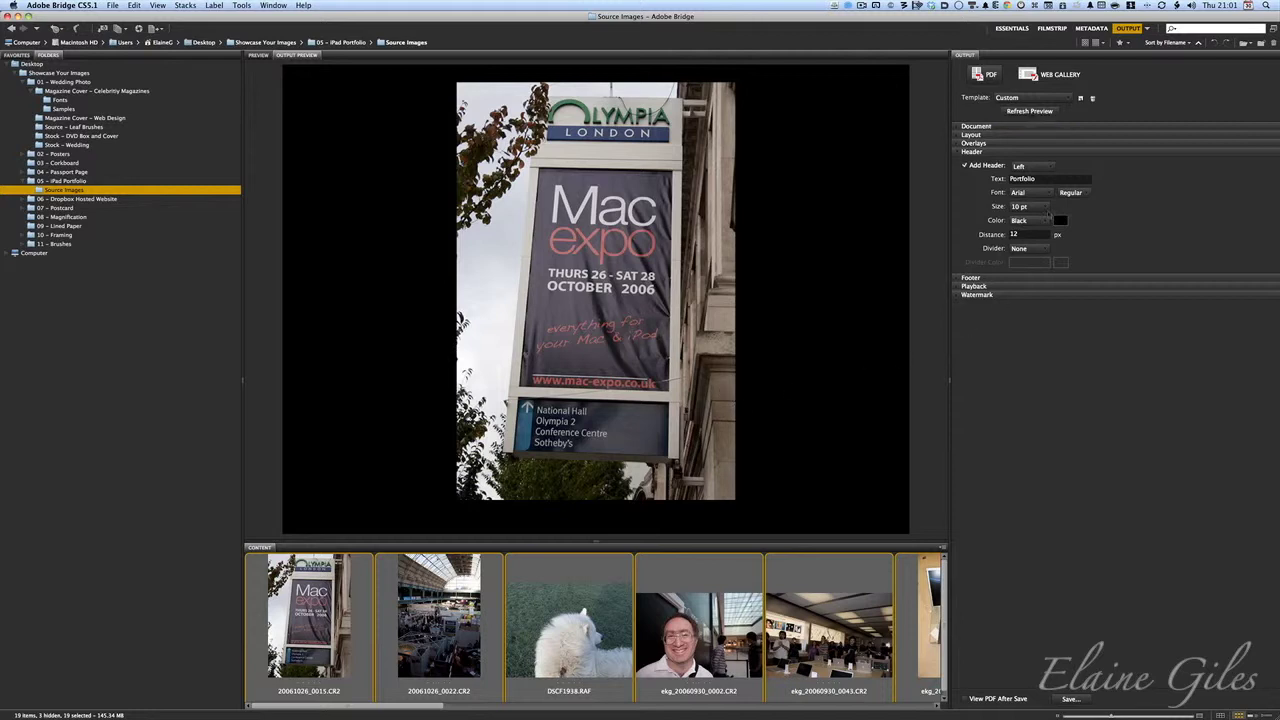
pyautogui.click(1060, 220)
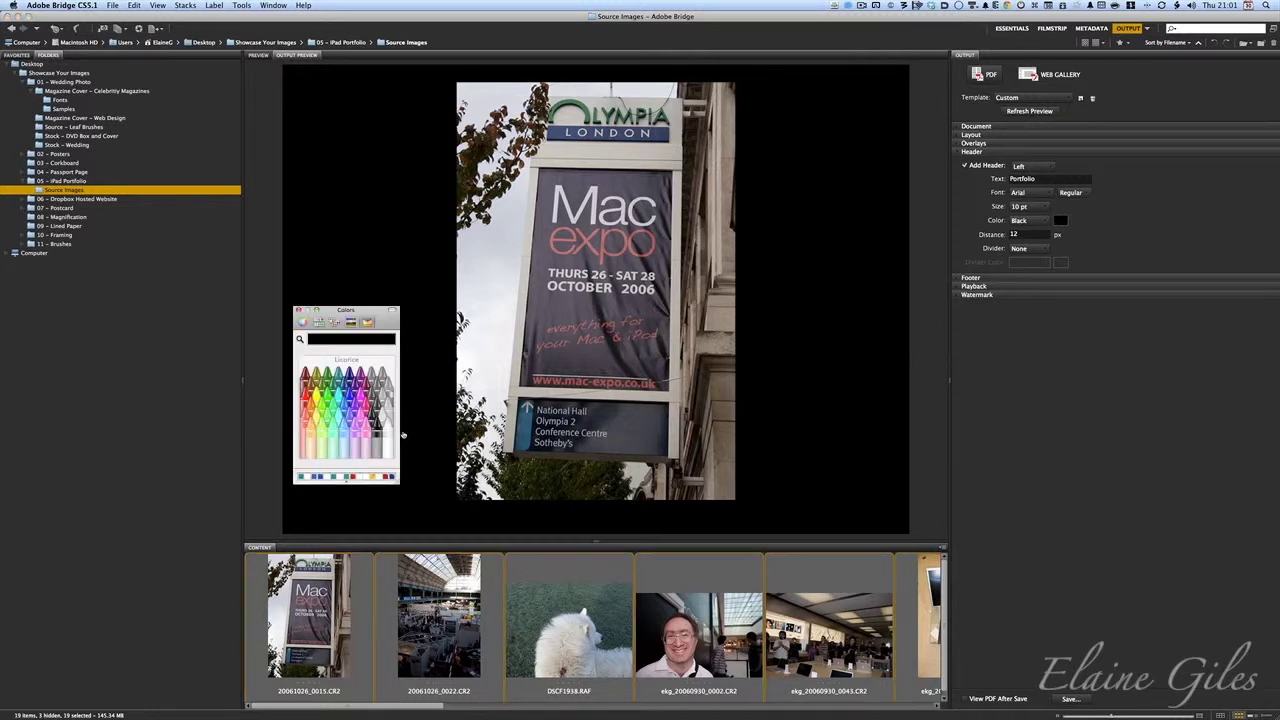
# Step: Make the header text white (Snow), refresh the preview, and collapse the Header settings
pyautogui.click(392, 440)
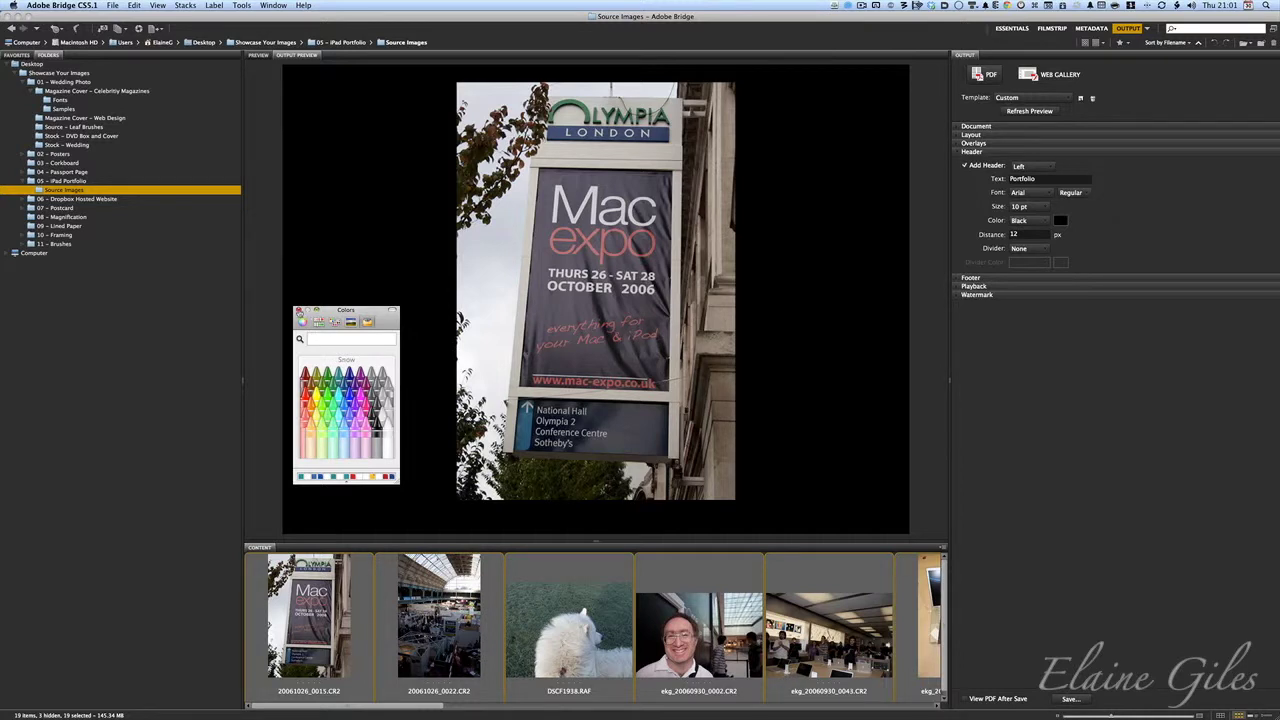
pyautogui.click(1058, 207)
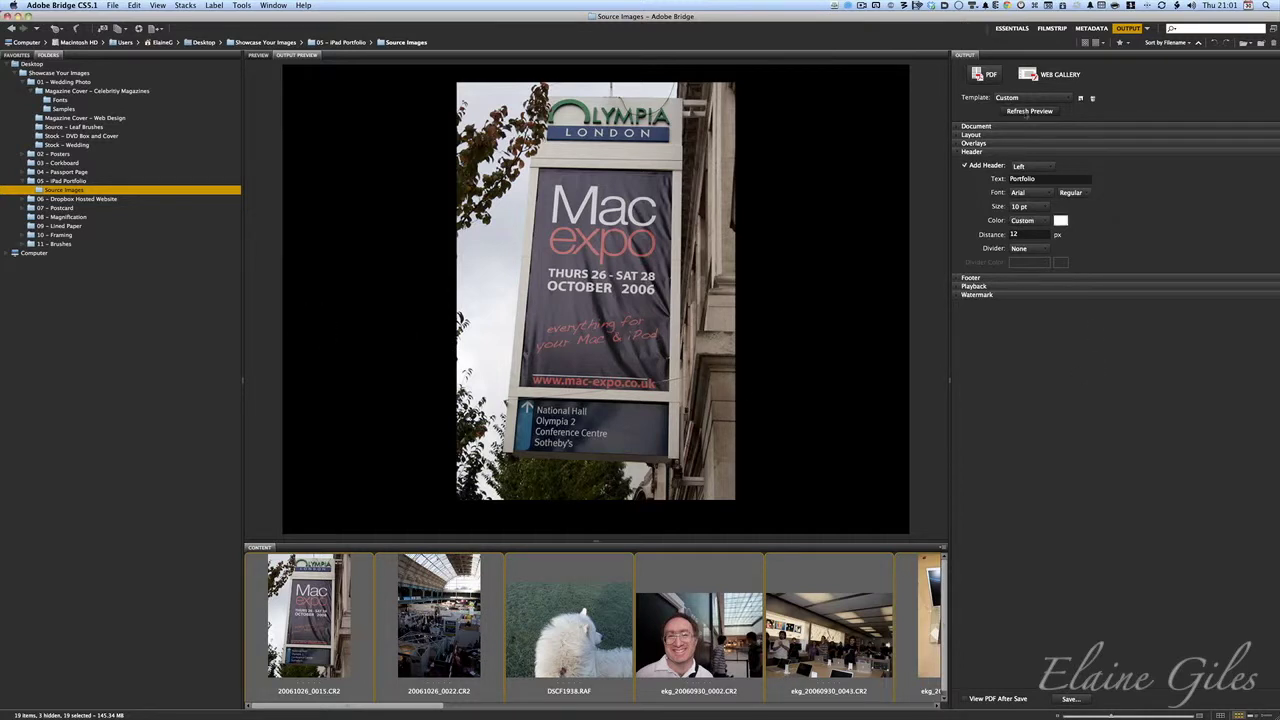
pyautogui.click(1027, 112)
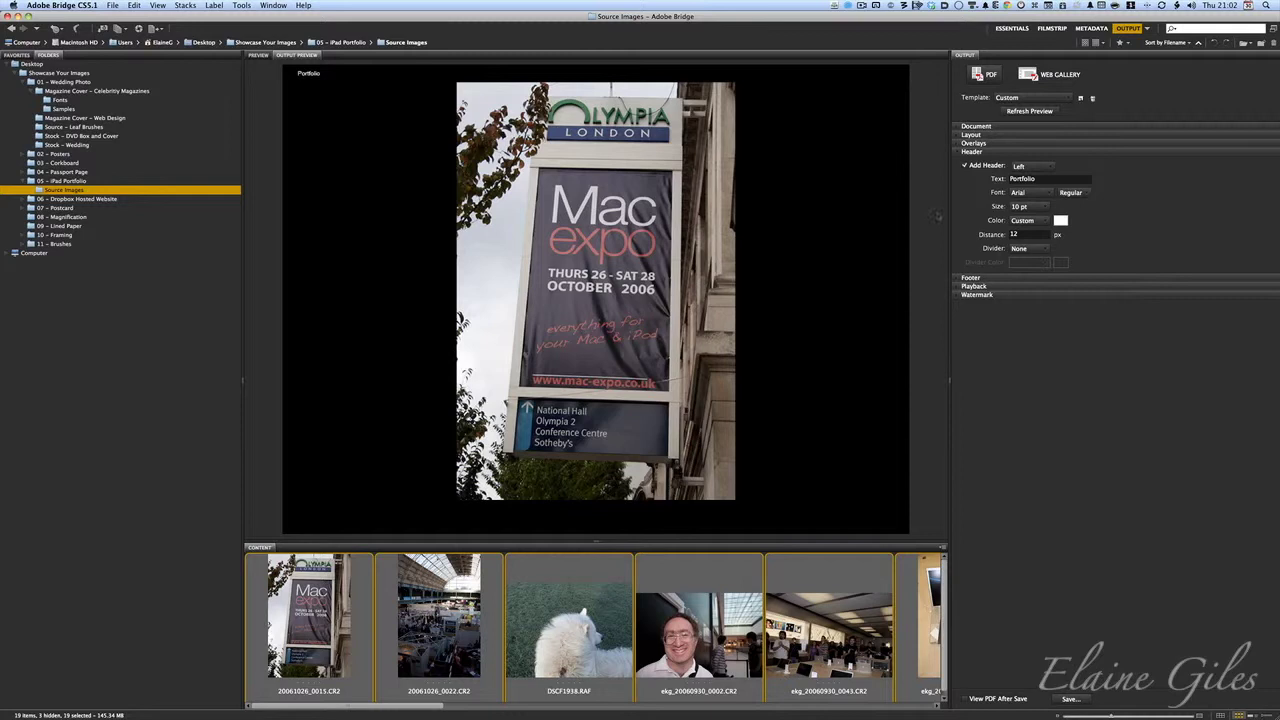
pyautogui.click(961, 153)
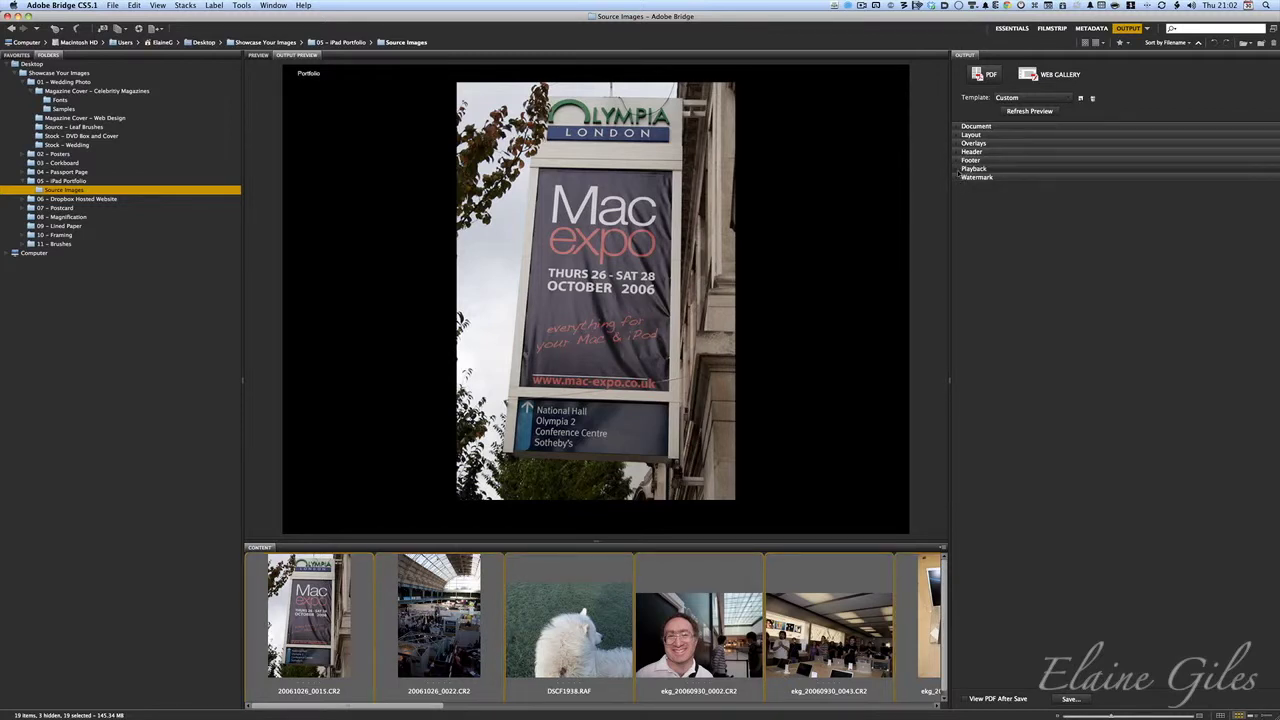
# Step: Enable a text watermark reading 'PROOFS', refresh the preview, and set its size to 61
pyautogui.click(960, 169)
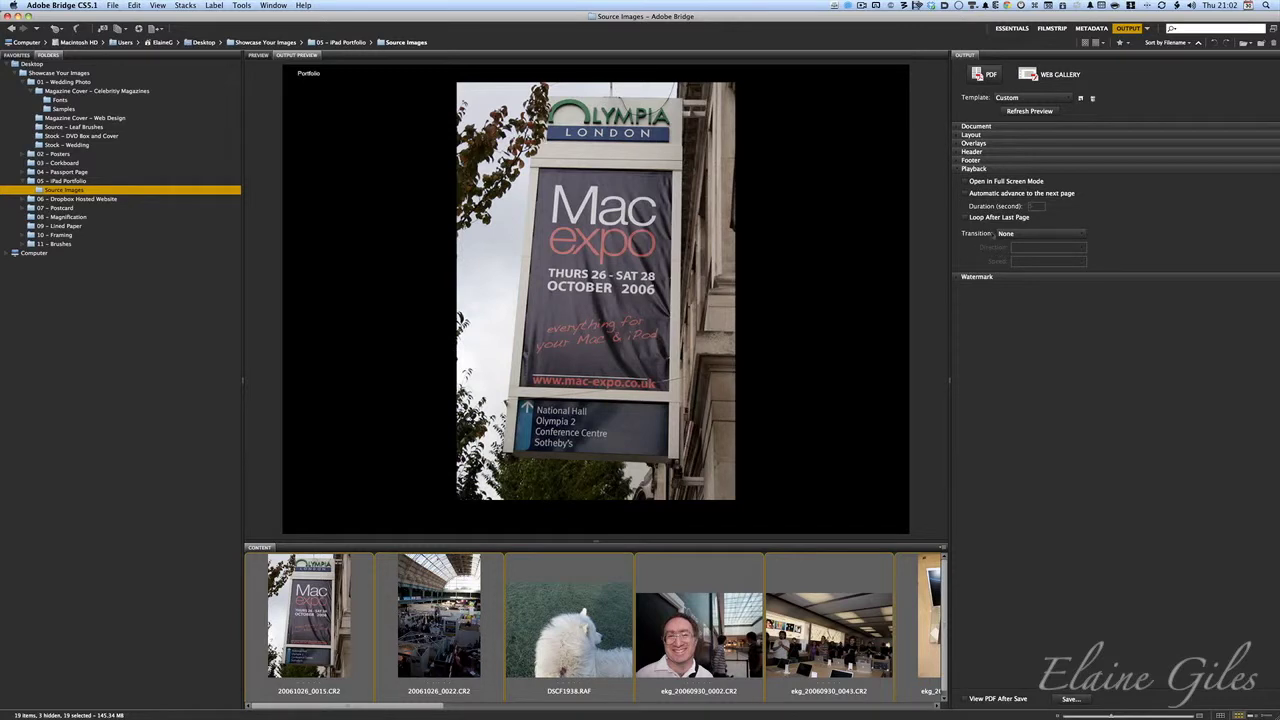
pyautogui.click(962, 168)
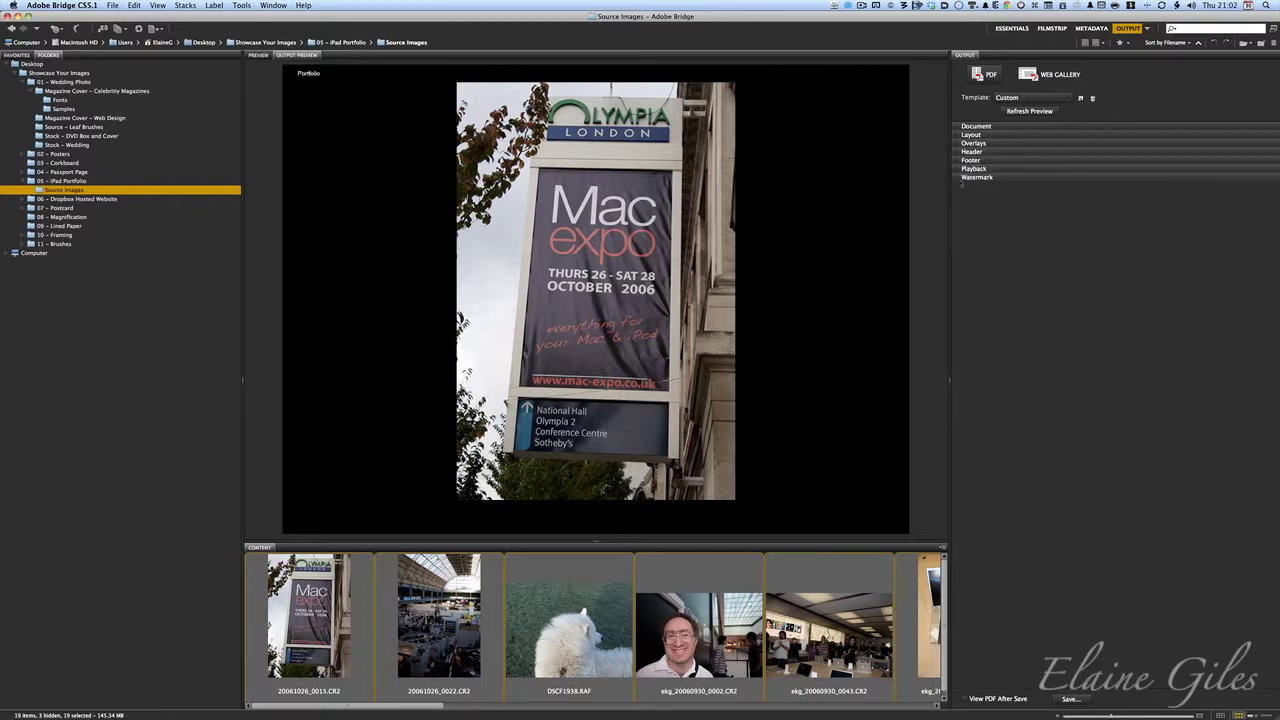
pyautogui.click(962, 177)
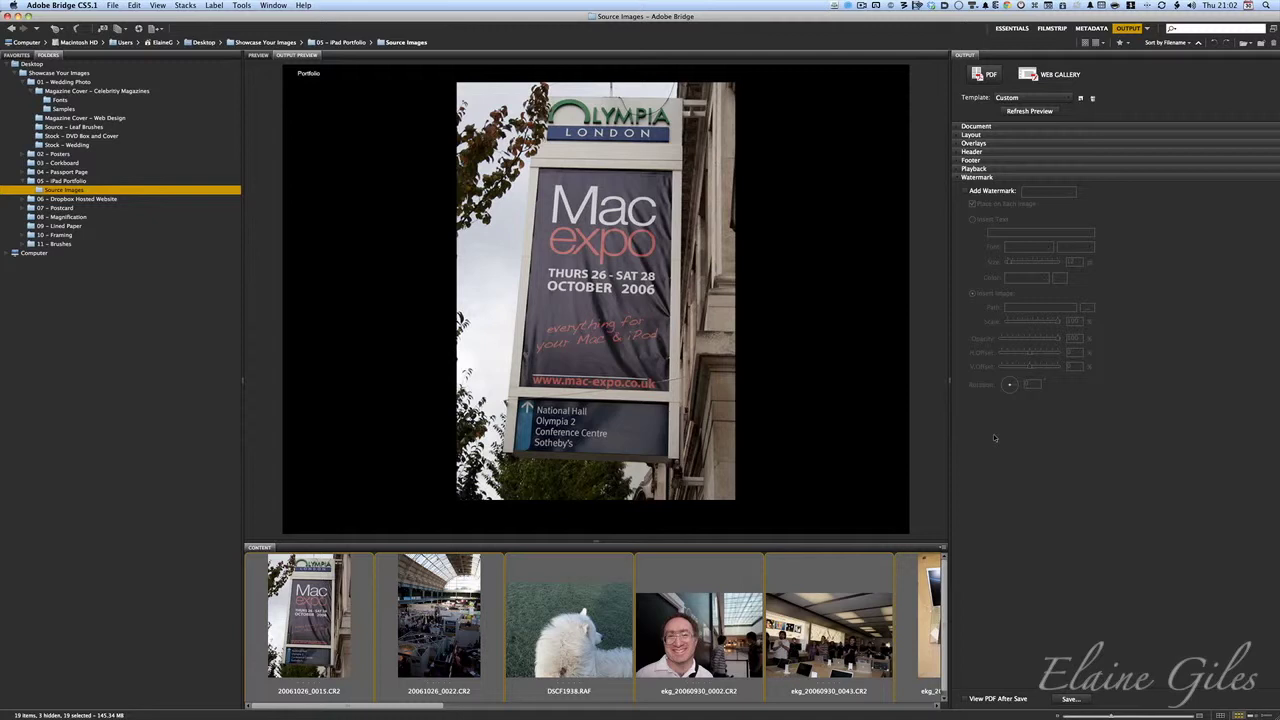
pyautogui.click(966, 191)
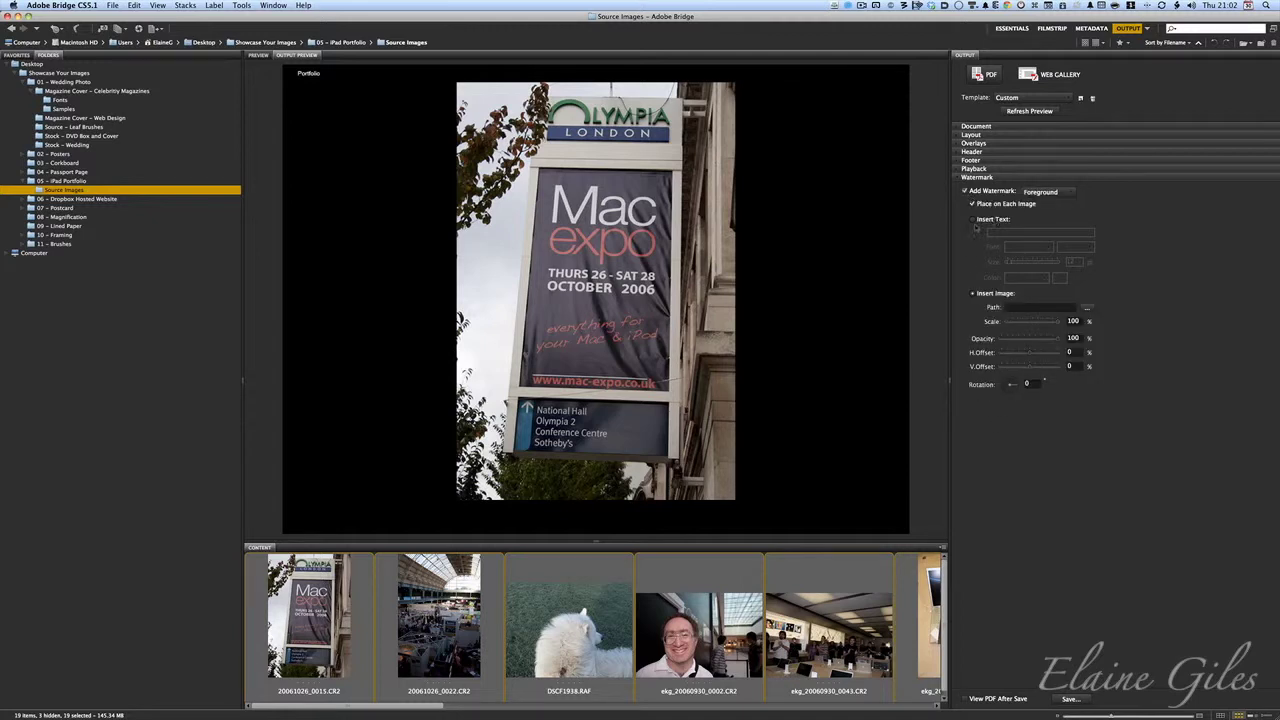
pyautogui.click(990, 220)
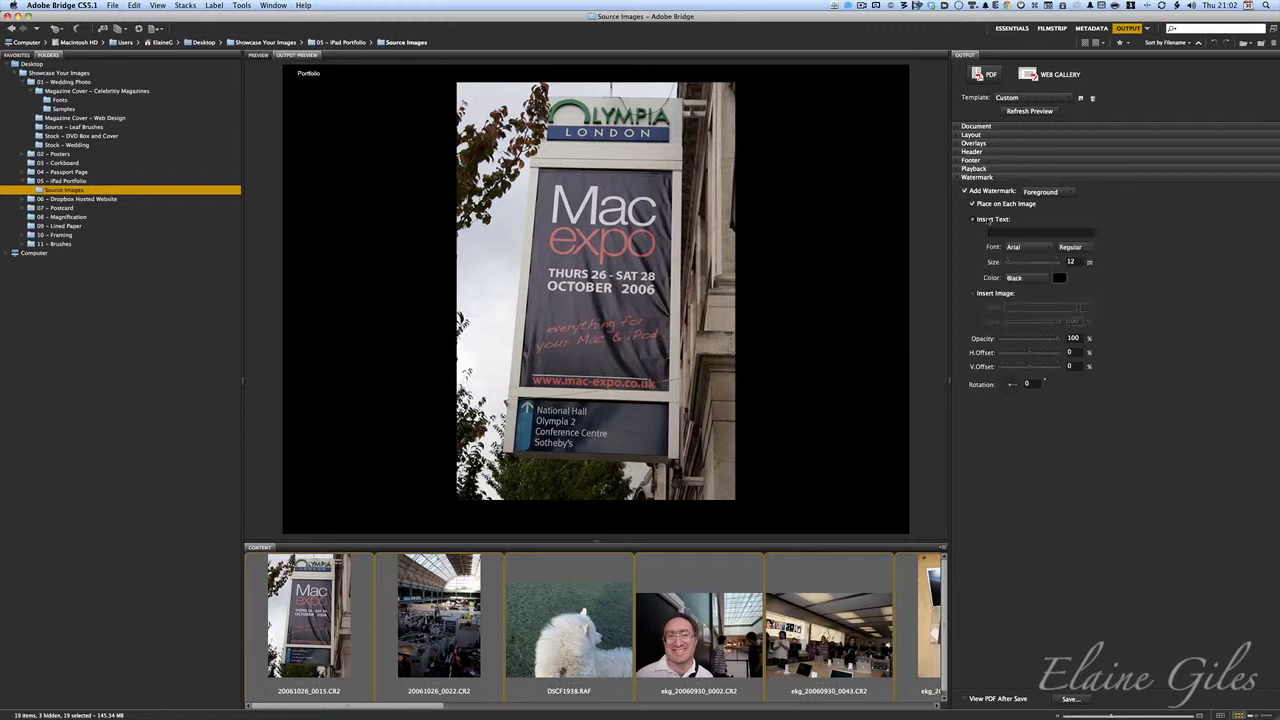
pyautogui.click(1016, 233)
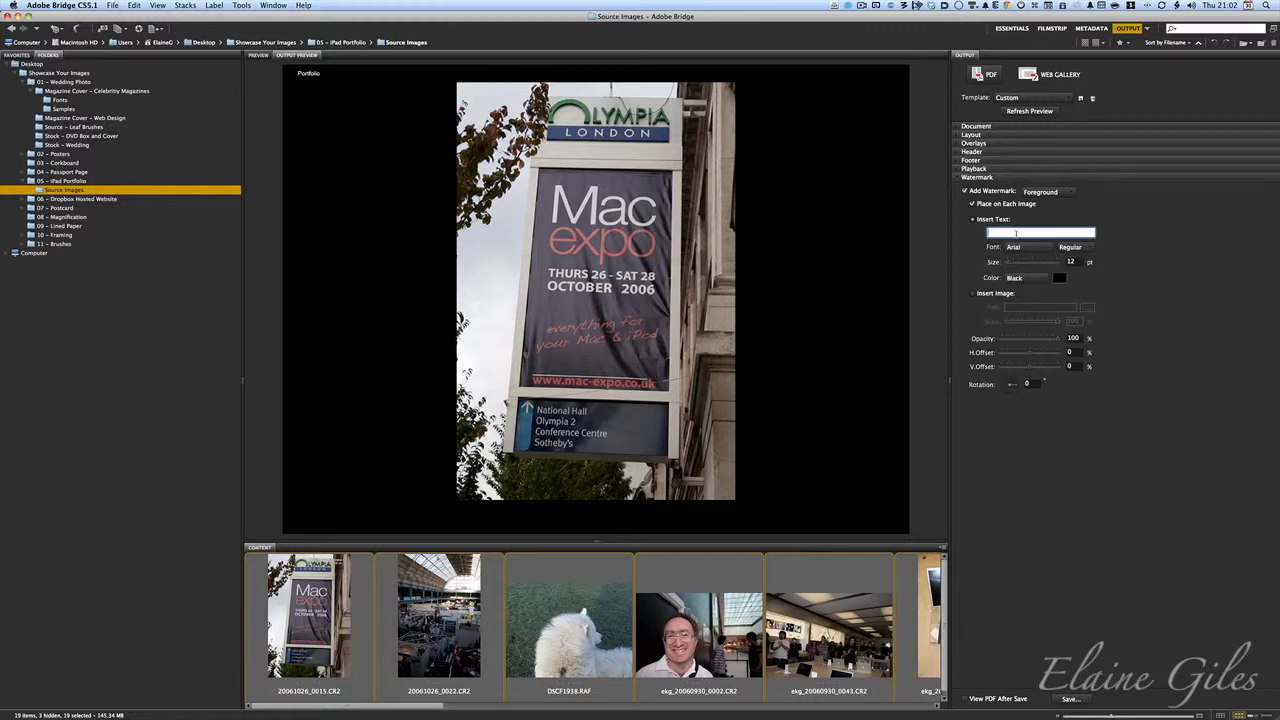
pyautogui.write('PROOFS')
pyautogui.click(1029, 111)
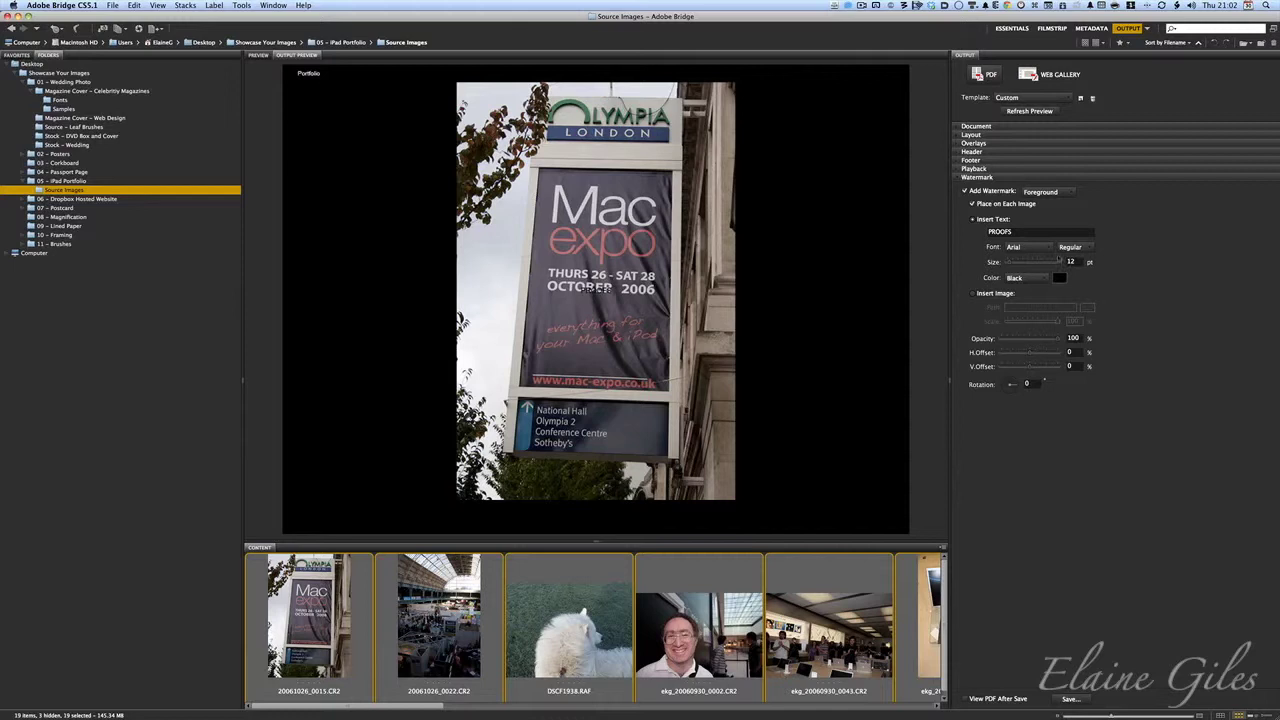
pyautogui.moveTo(1008, 262); pyautogui.dragTo(1019, 263)
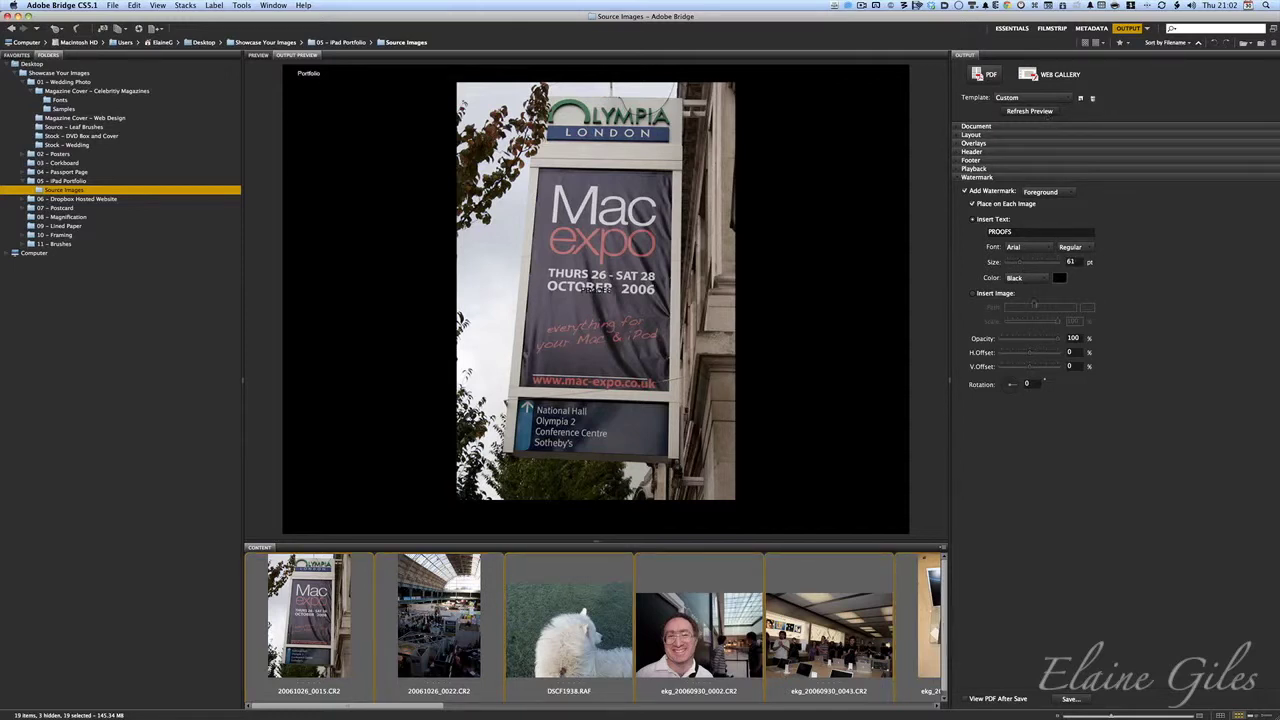
# Step: Change the PROOFS watermark to size 100, 45° rotation and 40% opacity, refreshing the preview
pyautogui.click(1040, 112)
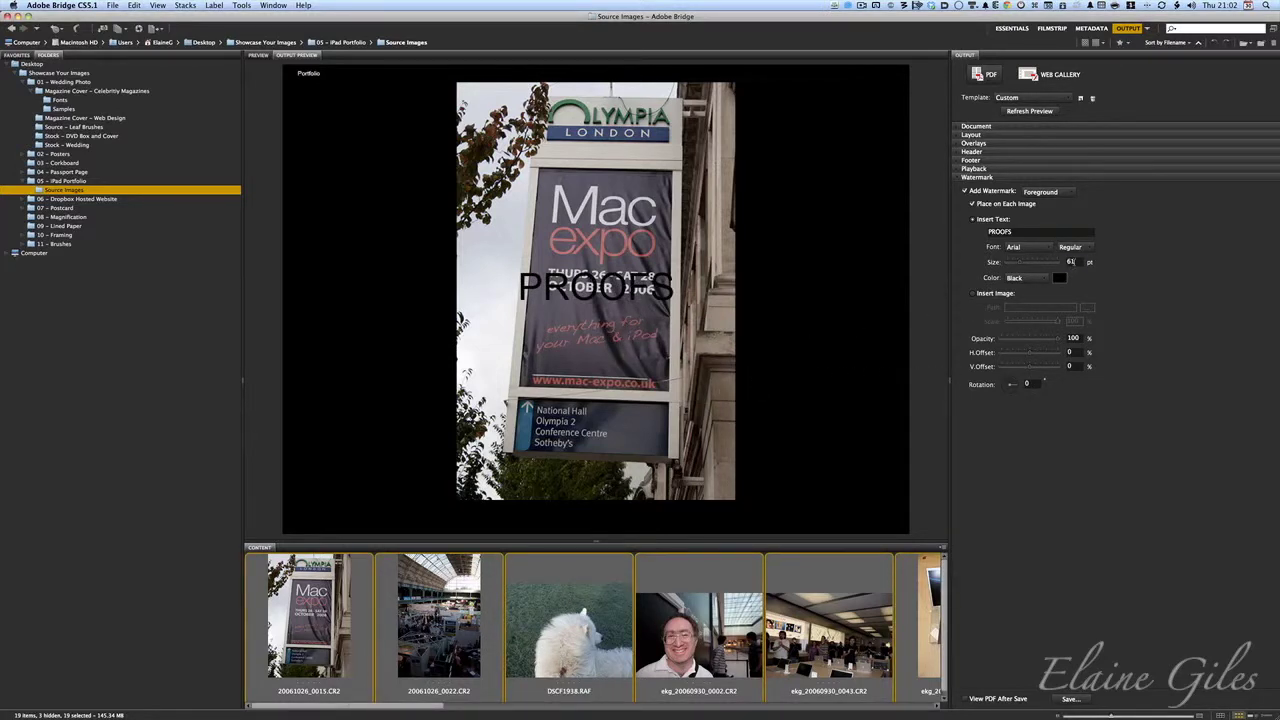
pyautogui.click(1072, 261)
pyautogui.write('100')
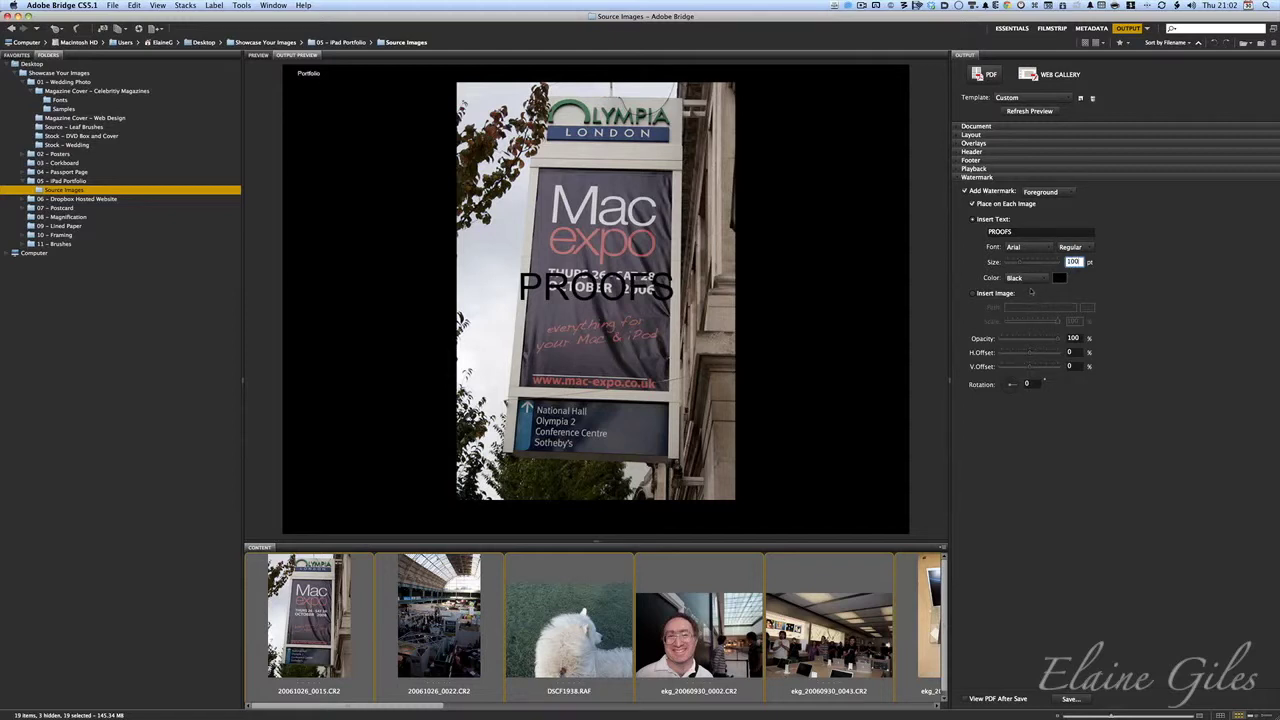
pyautogui.click(1029, 384)
pyautogui.write('45')
pyautogui.click(1029, 110)
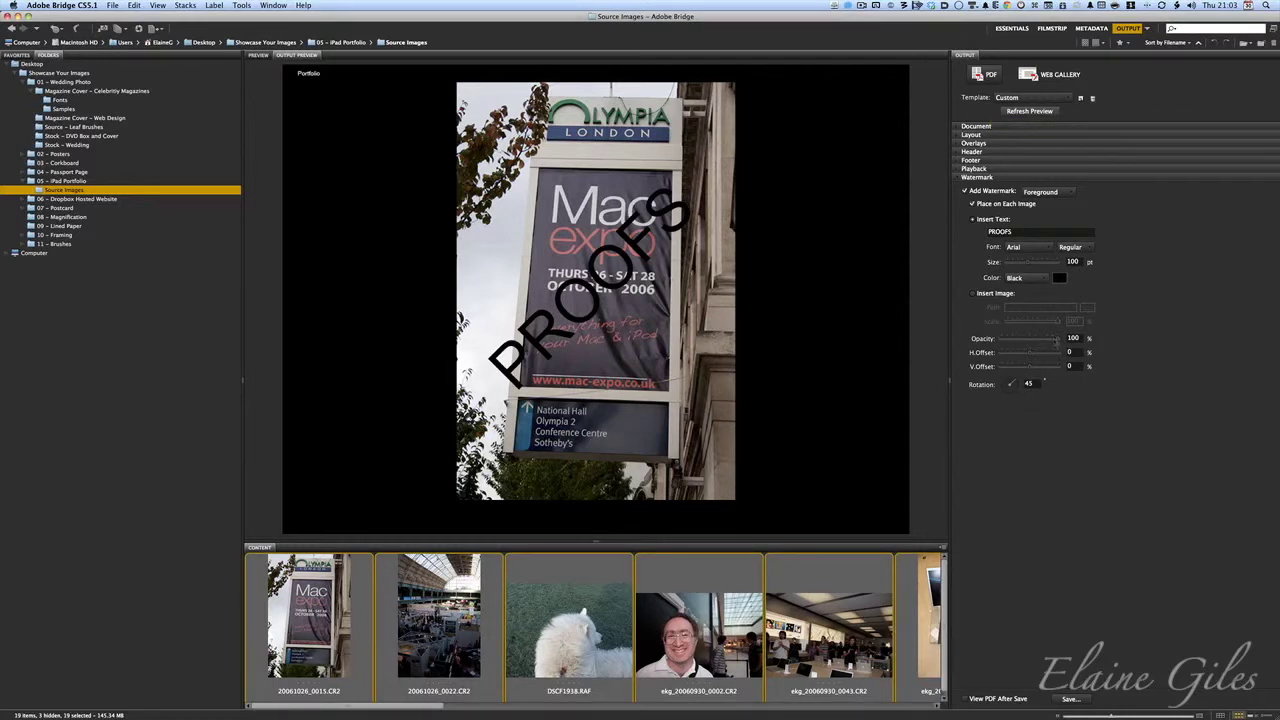
pyautogui.moveTo(1057, 340); pyautogui.dragTo(1025, 343)
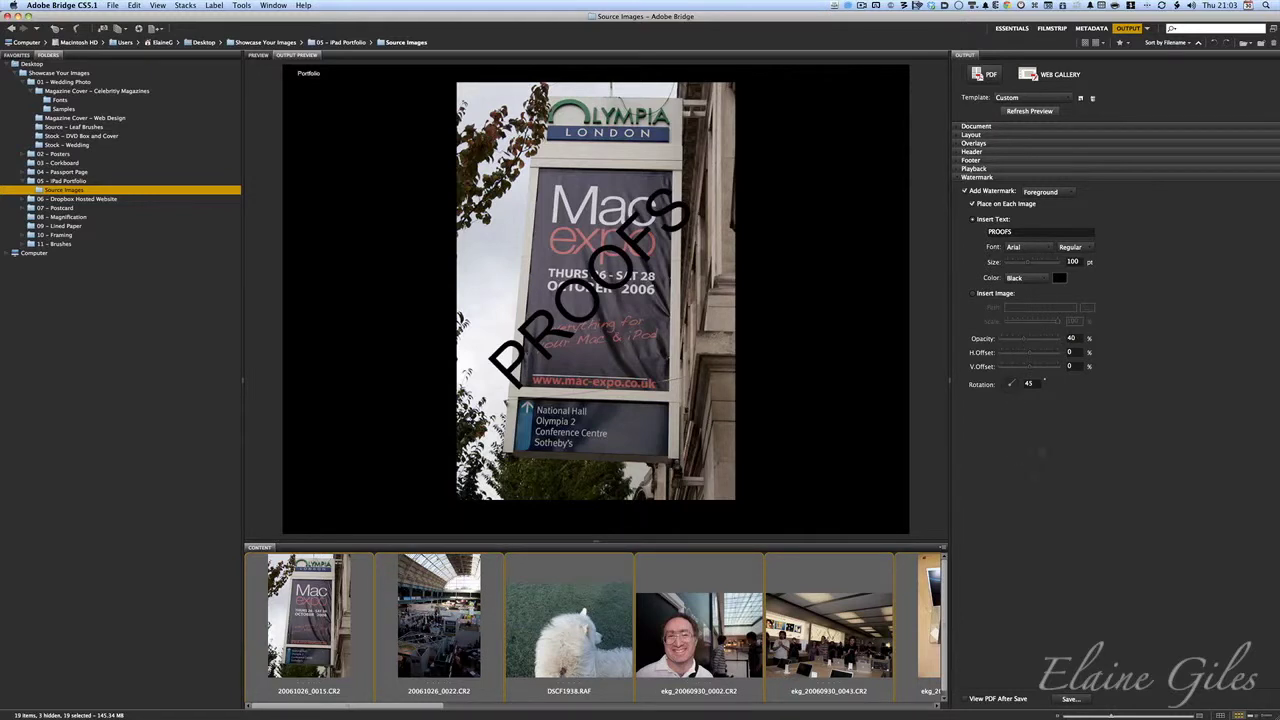
pyautogui.click(1029, 111)
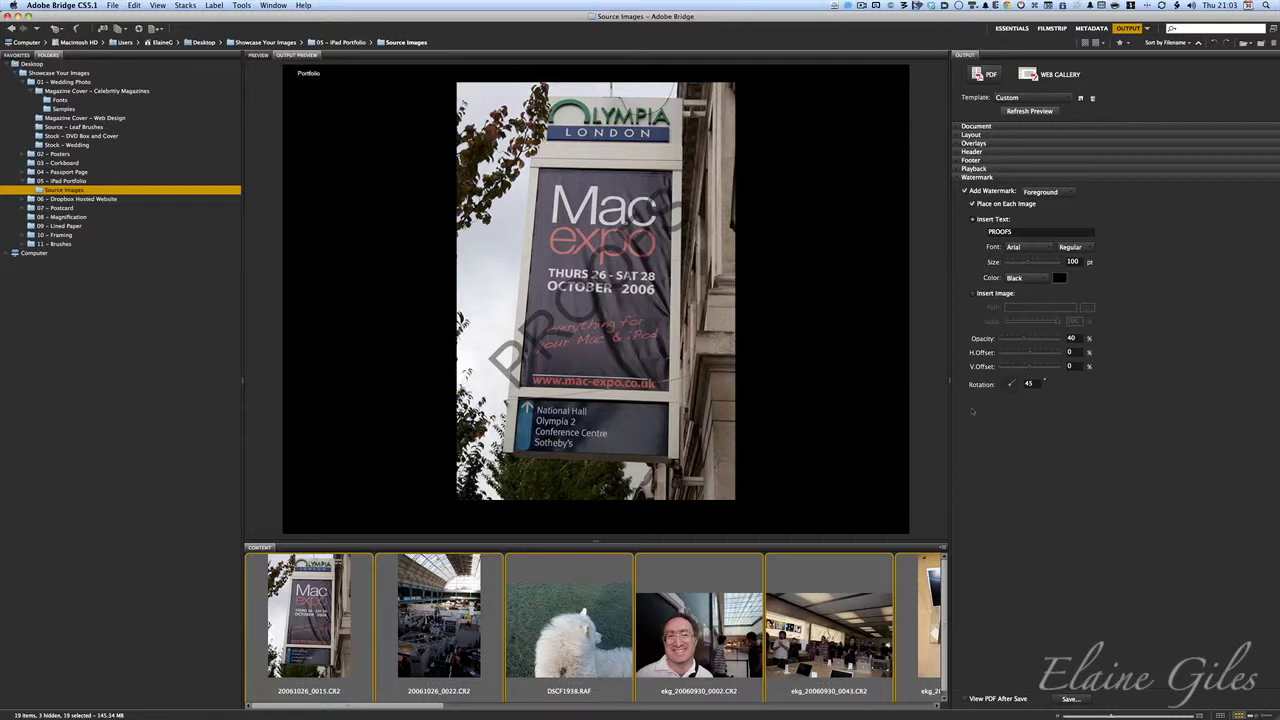
# Step: Switch off the watermark and refresh the preview so the page shows no PROOFS text
pyautogui.click(964, 191)
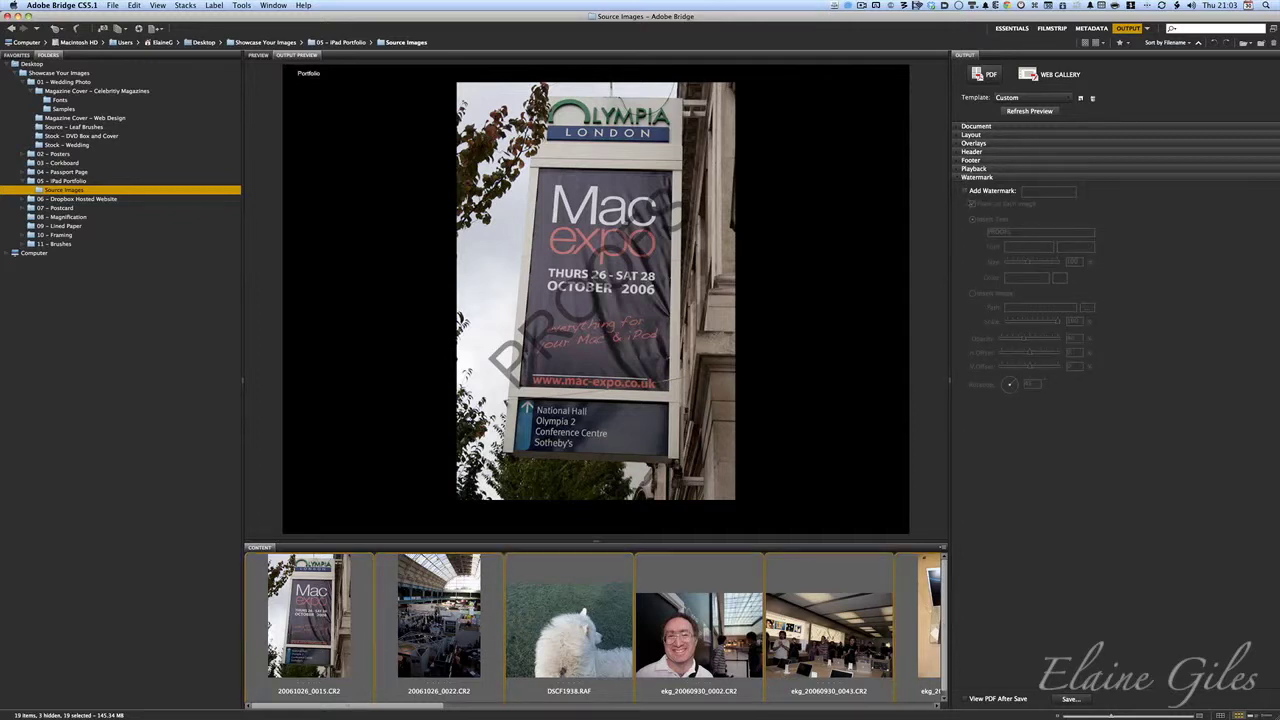
pyautogui.click(962, 178)
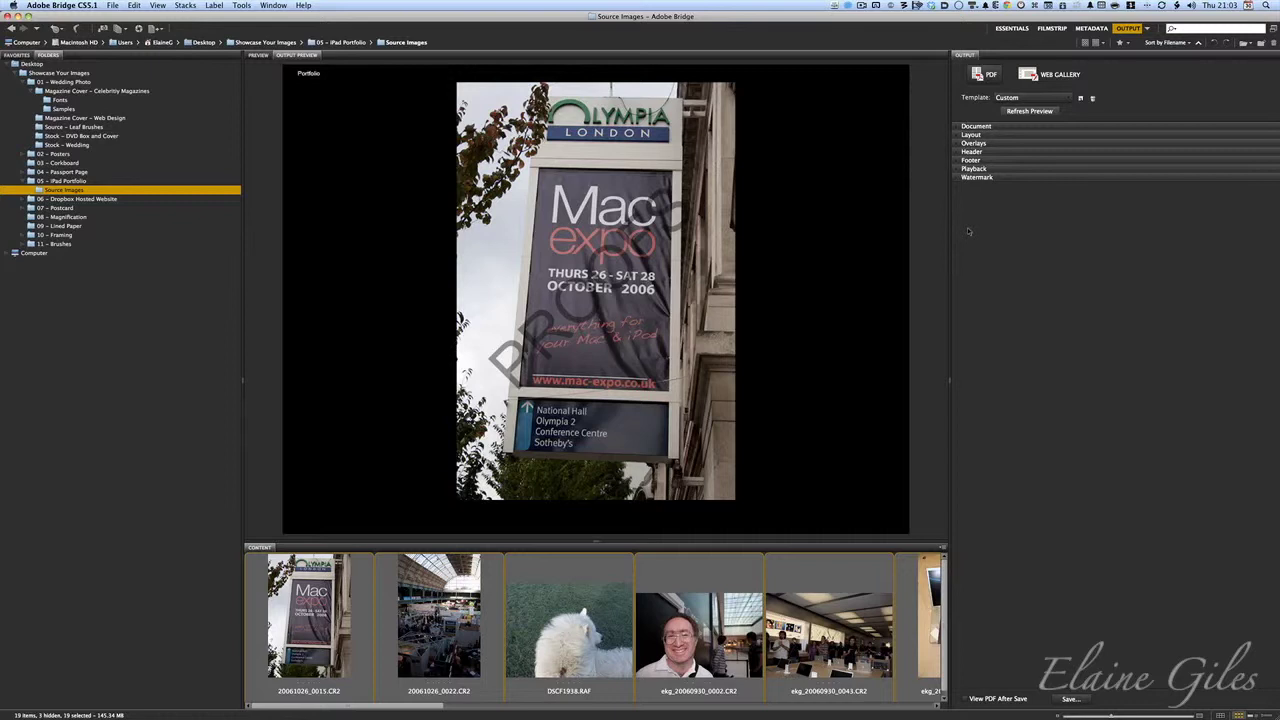
pyautogui.click(1029, 111)
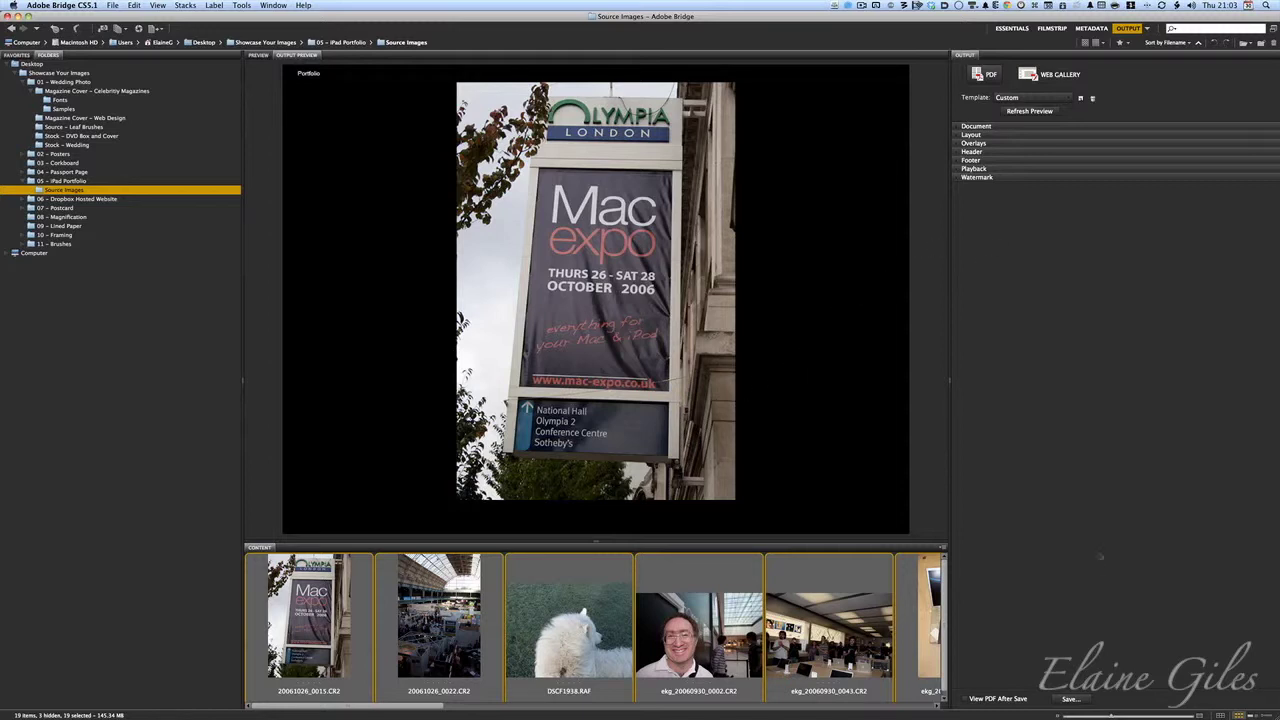
pyautogui.click(1070, 699)
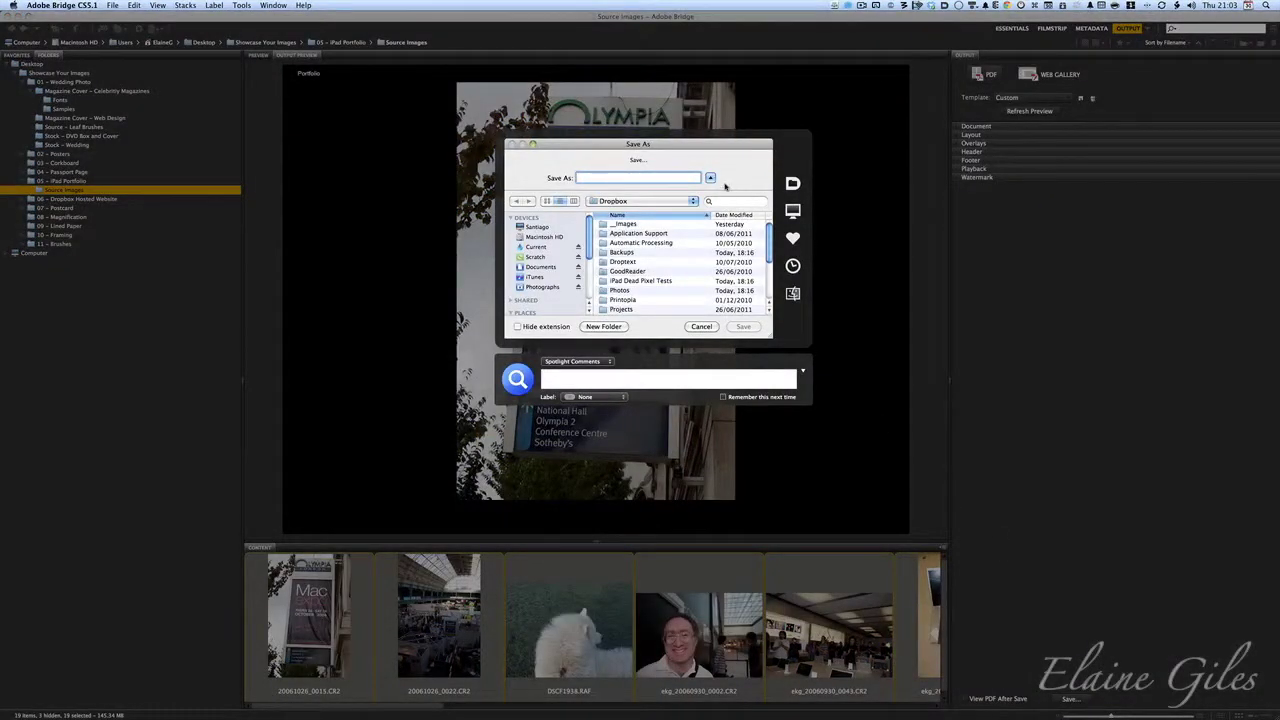
# Step: Save the PDF as 'Portfolio' into the Dropbox folder
pyautogui.moveTo(770, 337); pyautogui.dragTo(1062, 533)
pyautogui.moveTo(918, 146); pyautogui.dragTo(750, 126)
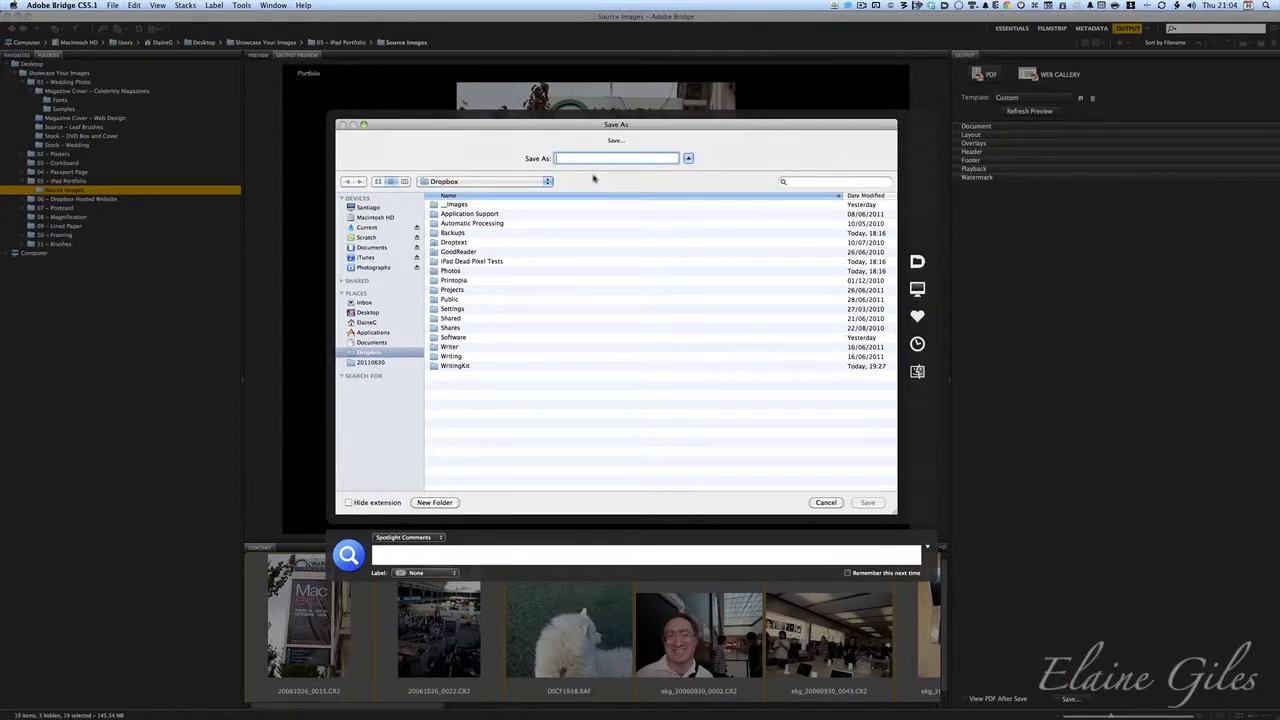
pyautogui.write('Portfolio')
pyautogui.click(868, 502)
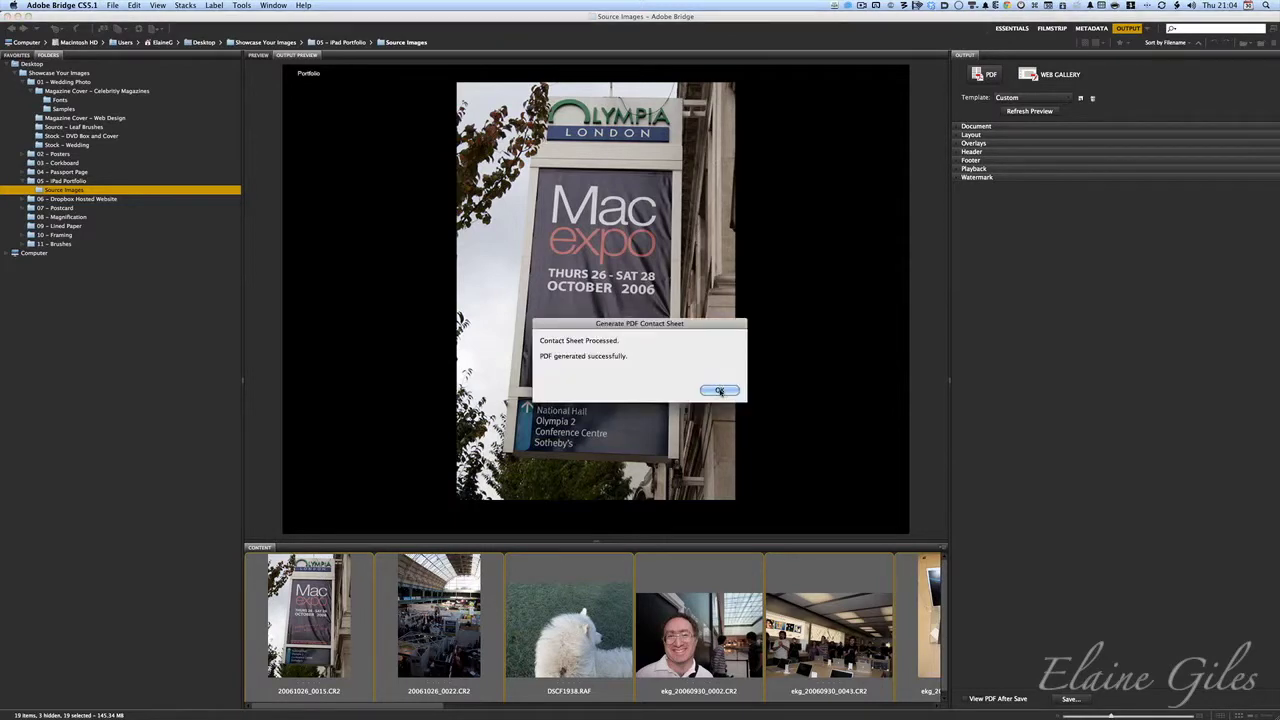
# Step: Dismiss the success message, open the Dropbox folder from the menu-bar icon, and select Portfolio.pdf
pyautogui.click(720, 391)
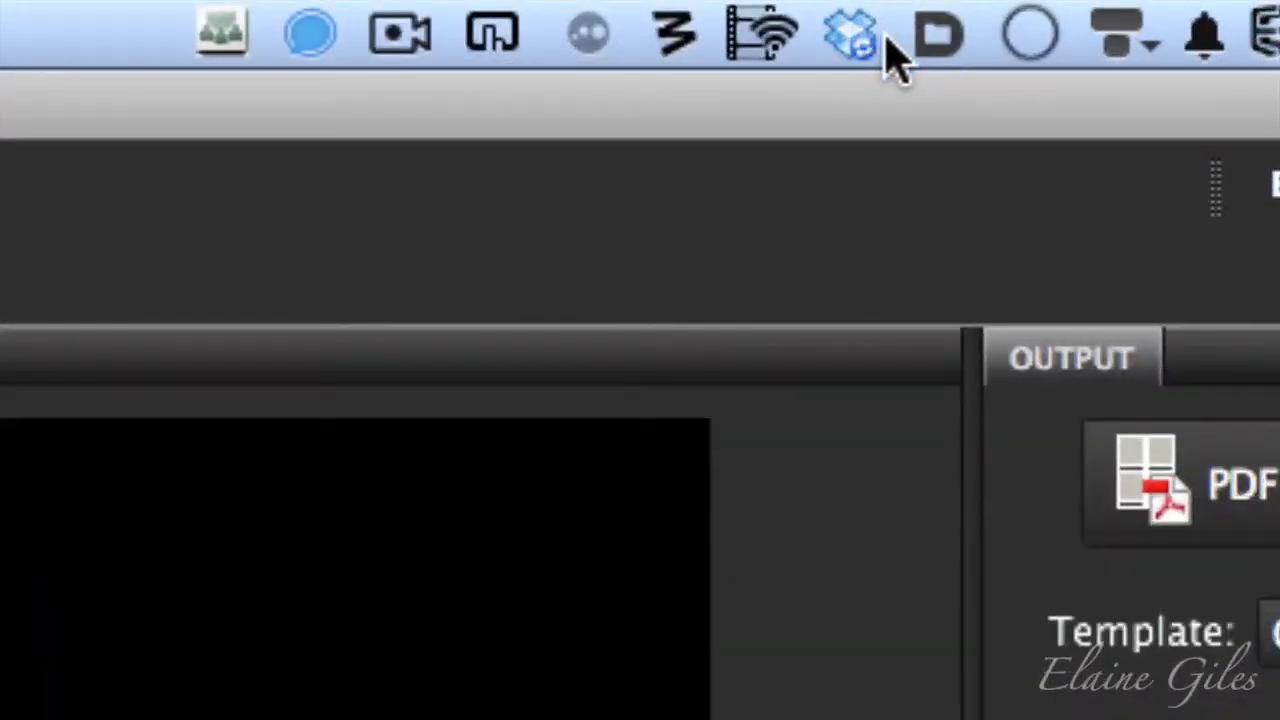
pyautogui.moveTo(888, 42)
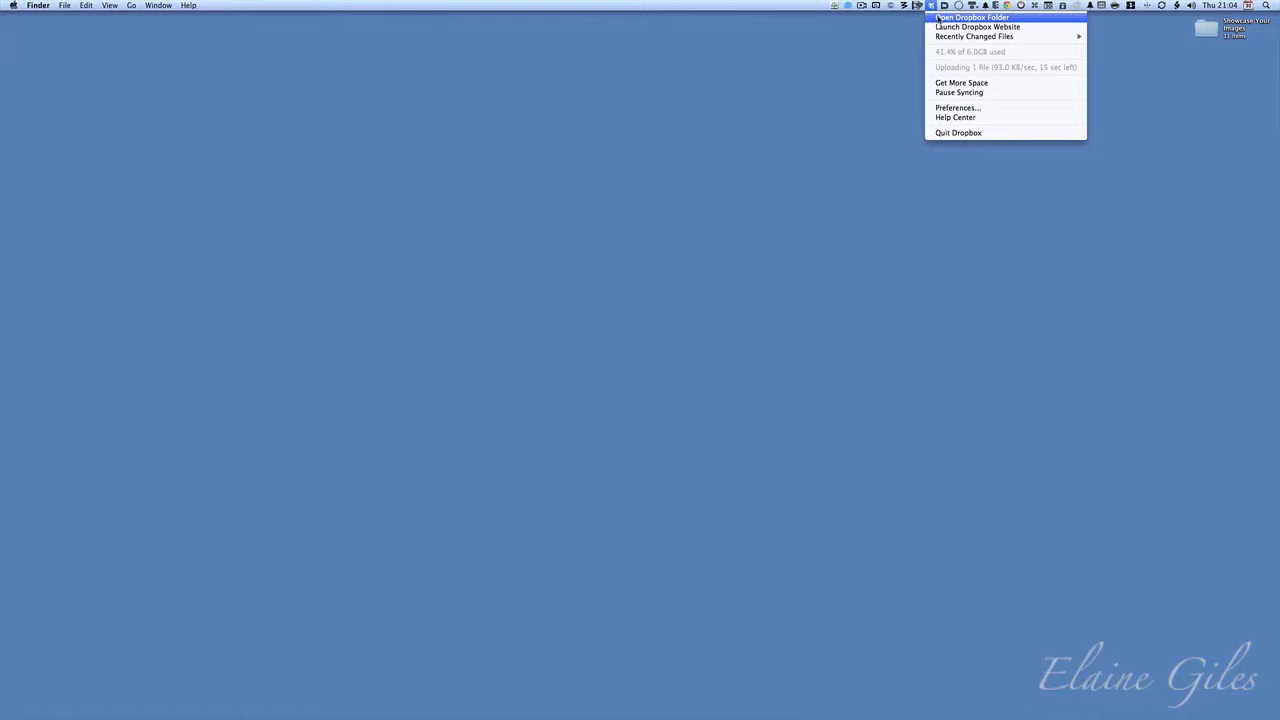
pyautogui.click(763, 462)
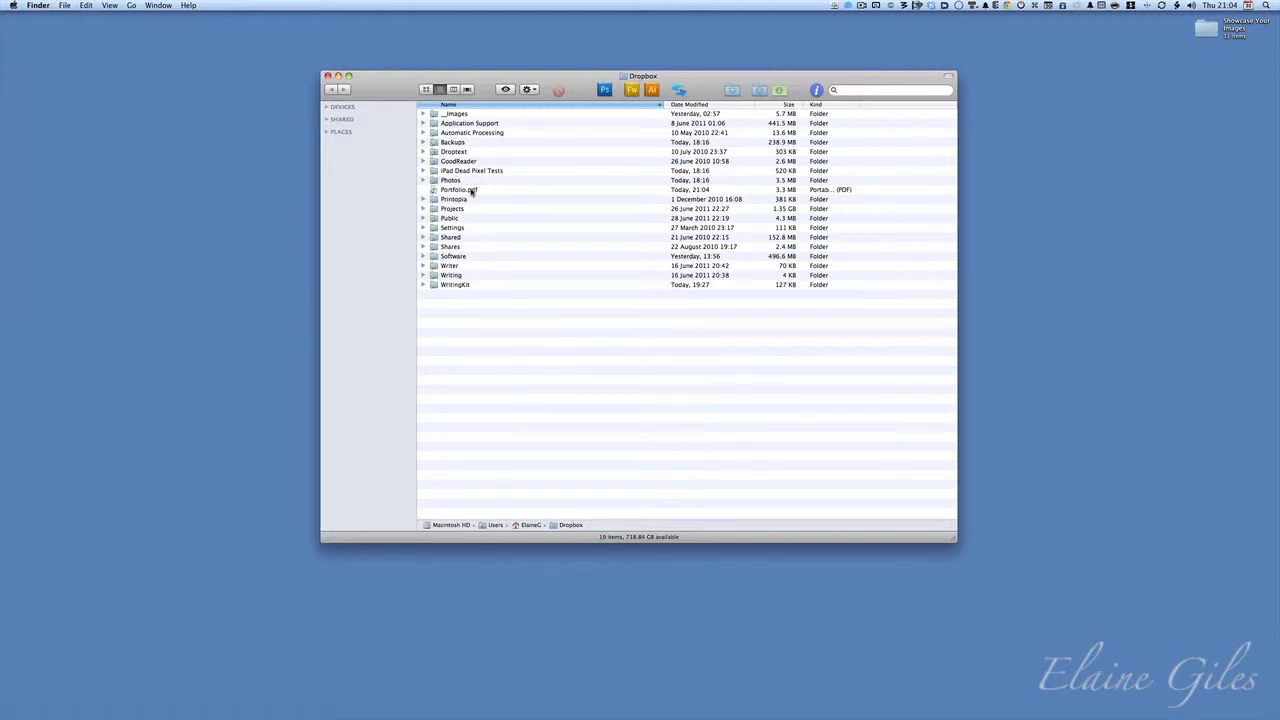
pyautogui.click(471, 191)
# Step: Open Portfolio.pdf in Preview, page through seven pages, and quit Preview
pyautogui.doubleClick(474, 190)
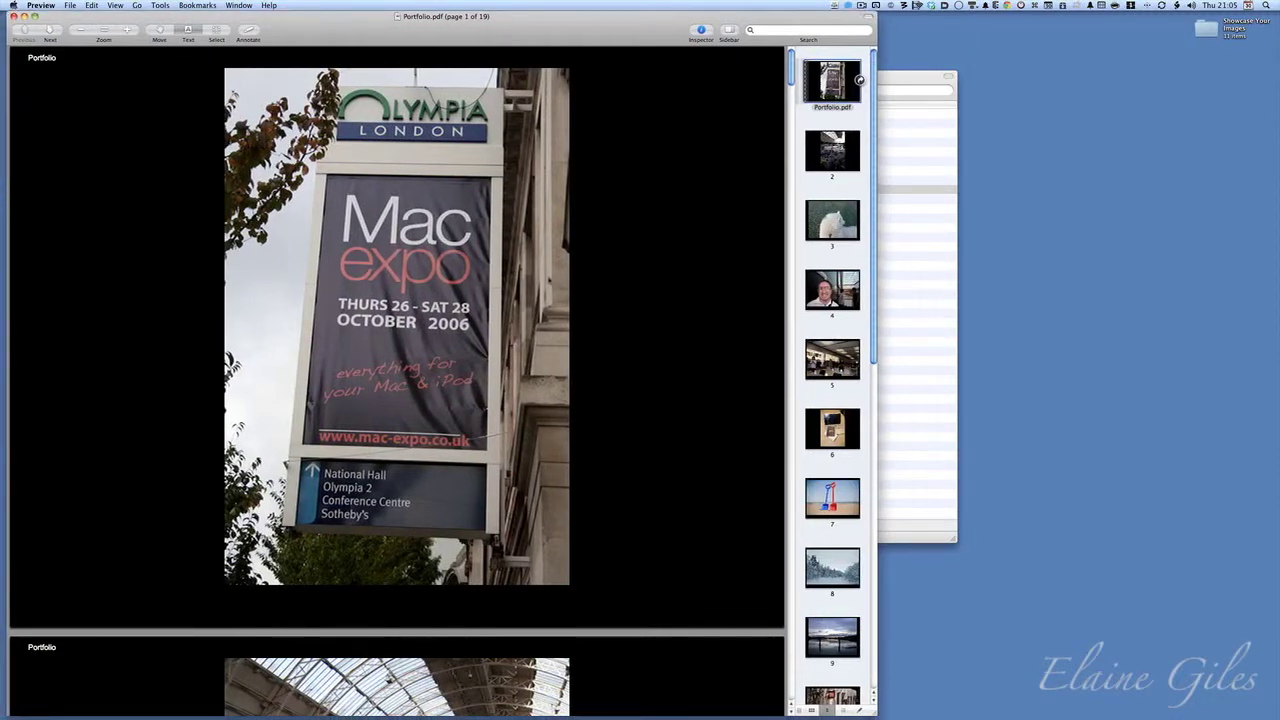
pyautogui.click(50, 30)
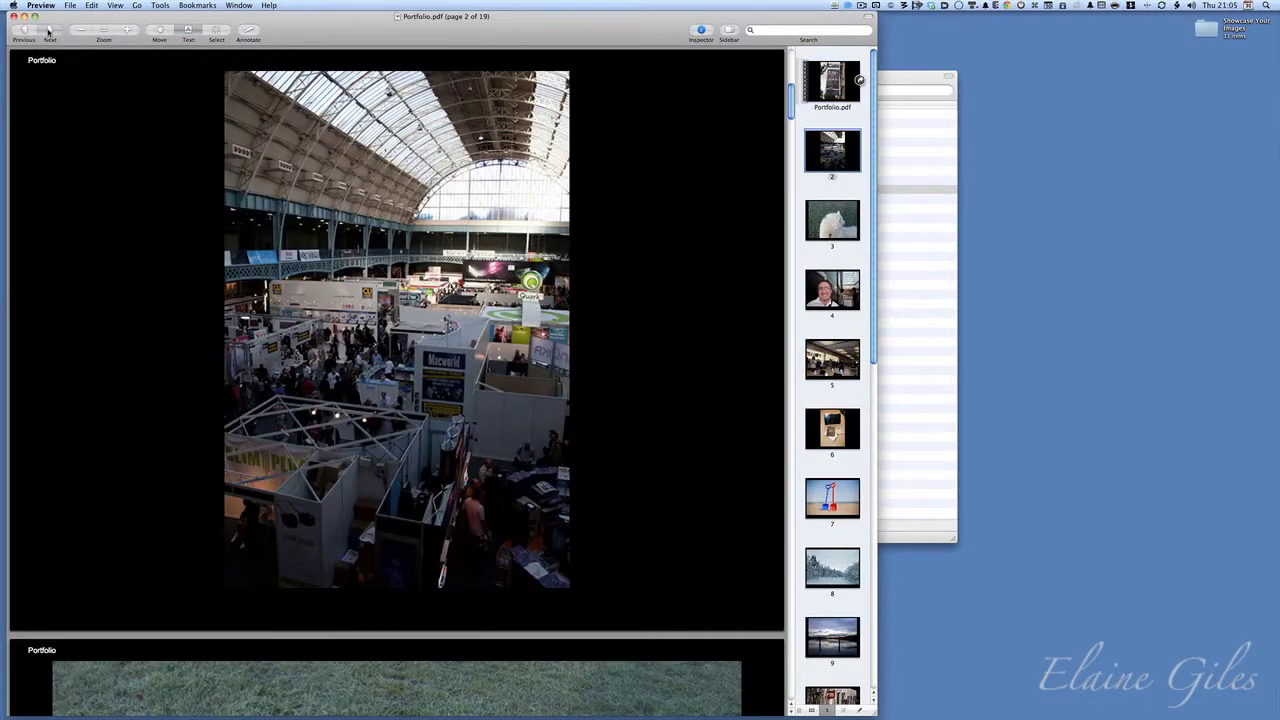
pyautogui.click(49, 30)
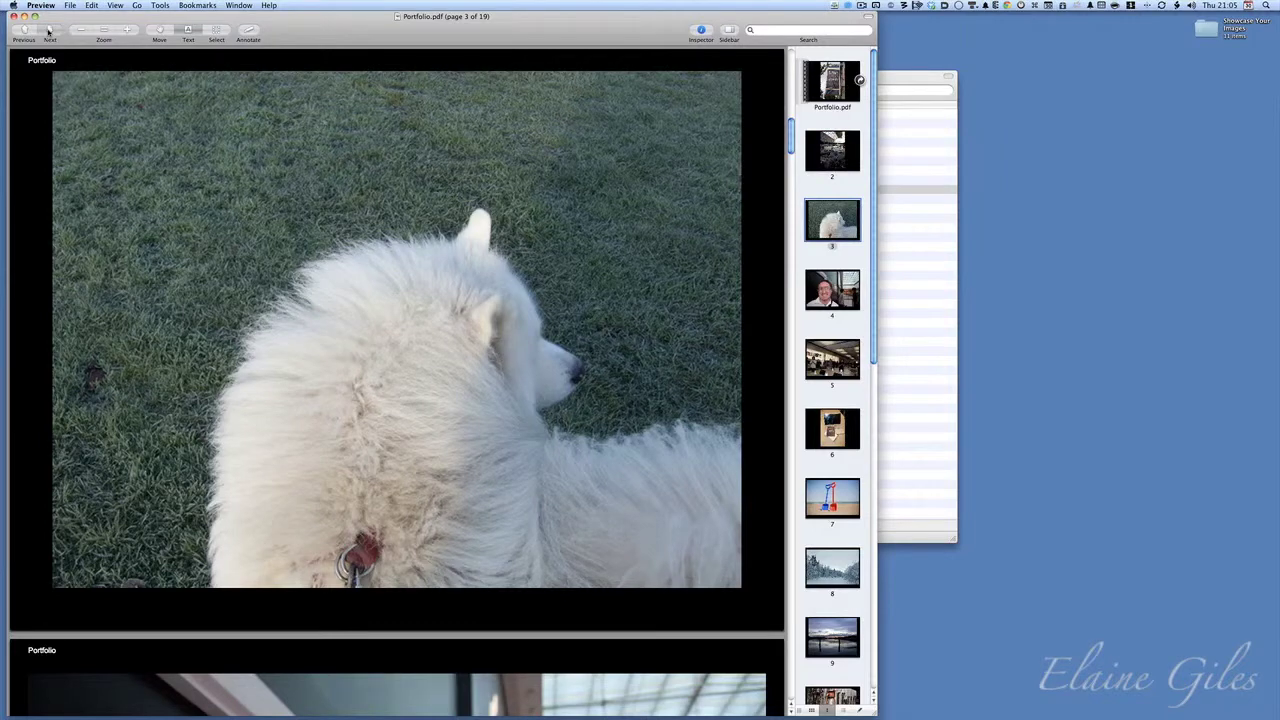
pyautogui.click(48, 30)
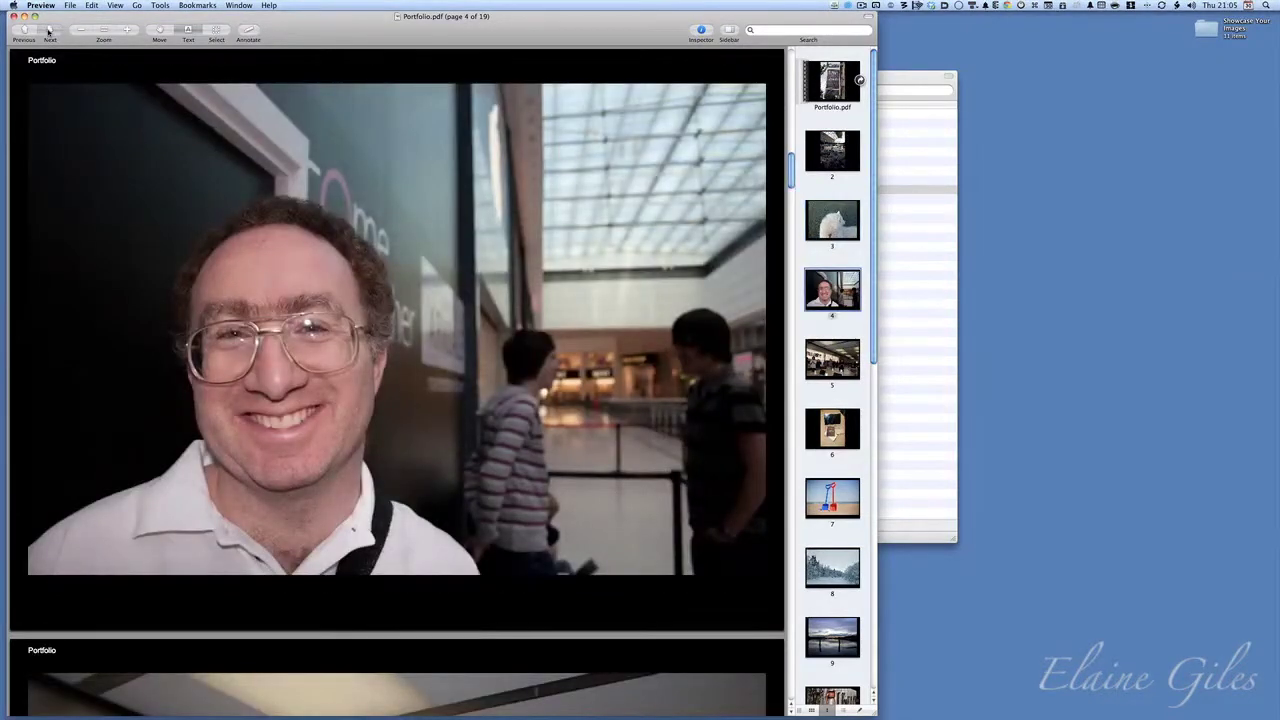
pyautogui.click(48, 30)
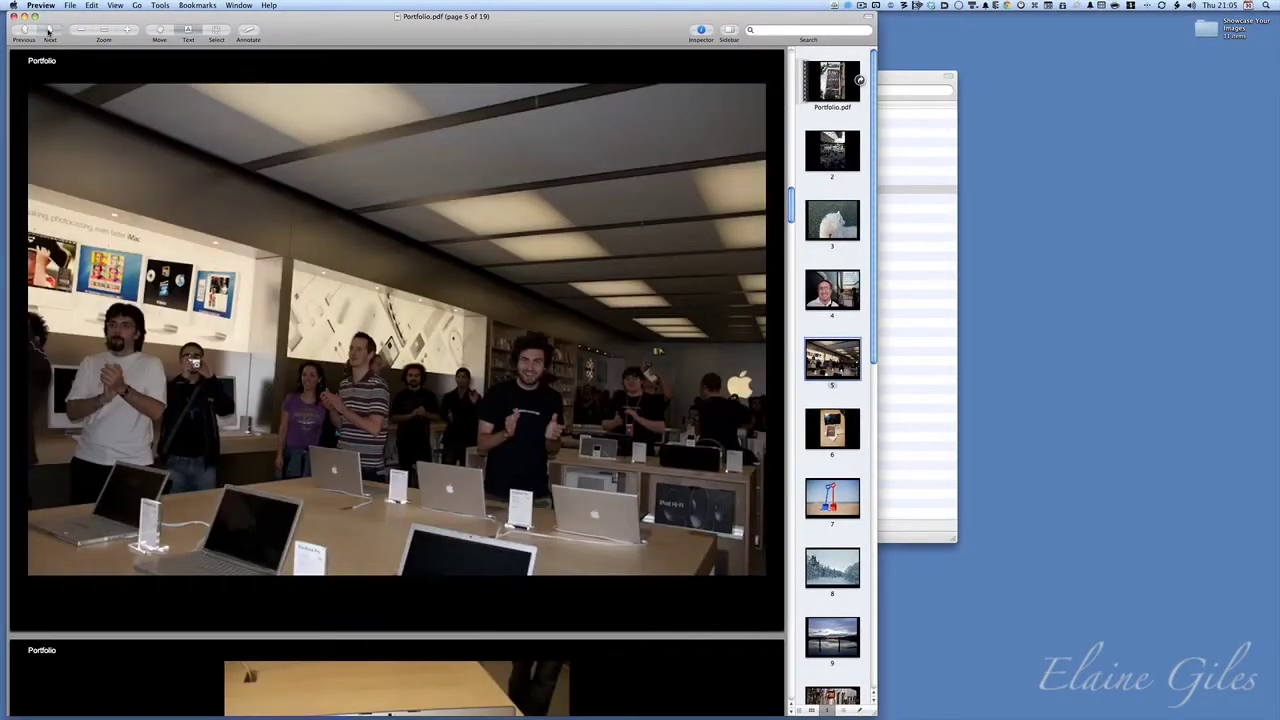
pyautogui.click(48, 30)
pyautogui.click(48, 30)
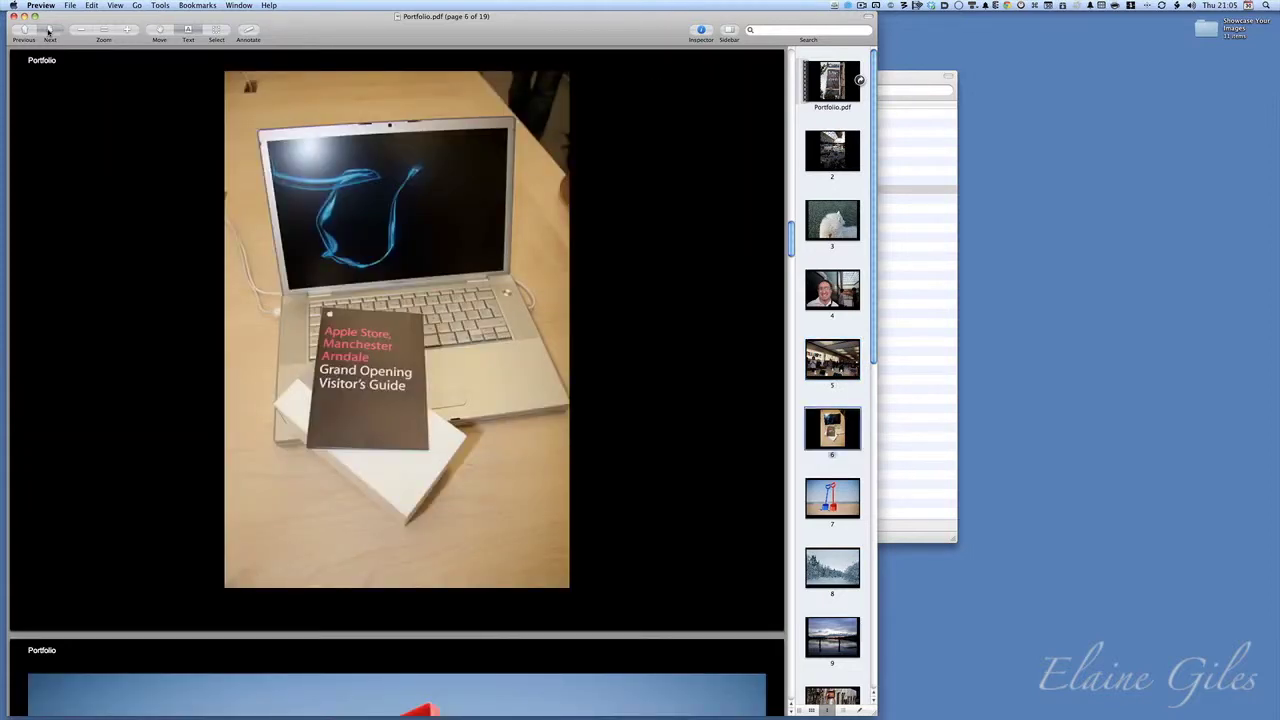
pyautogui.click(48, 30)
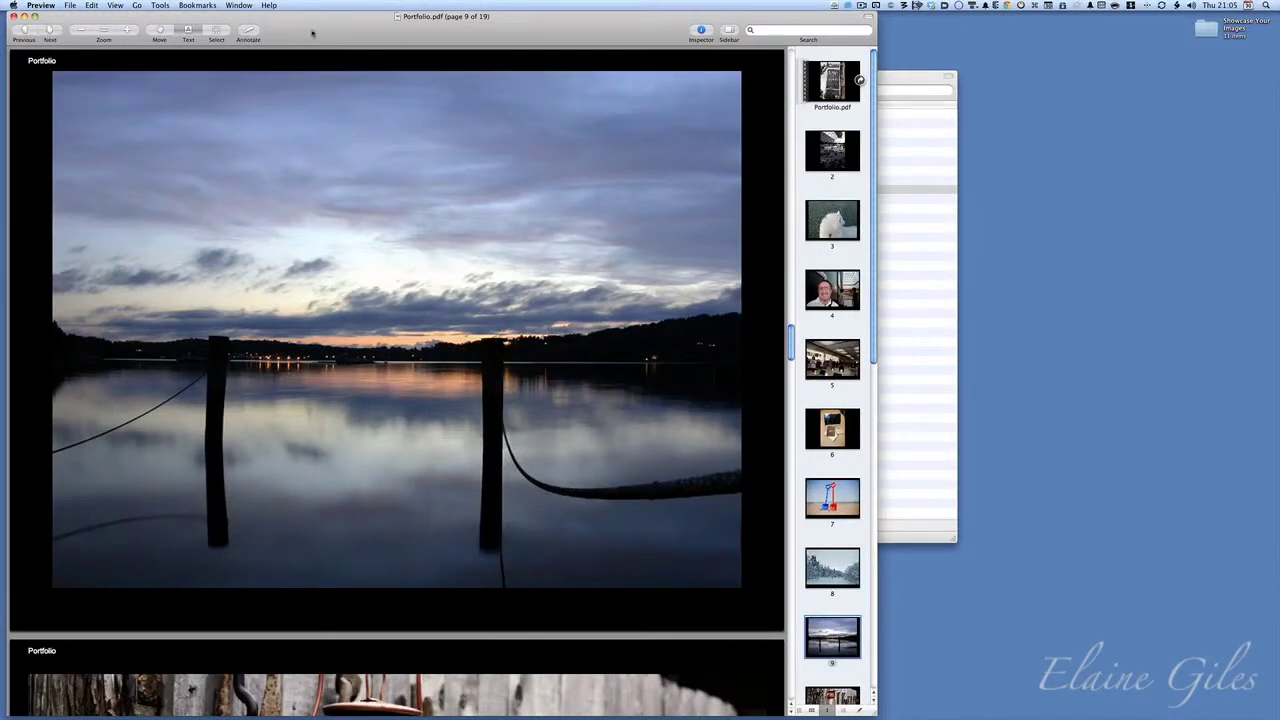
pyautogui.press('super+q')
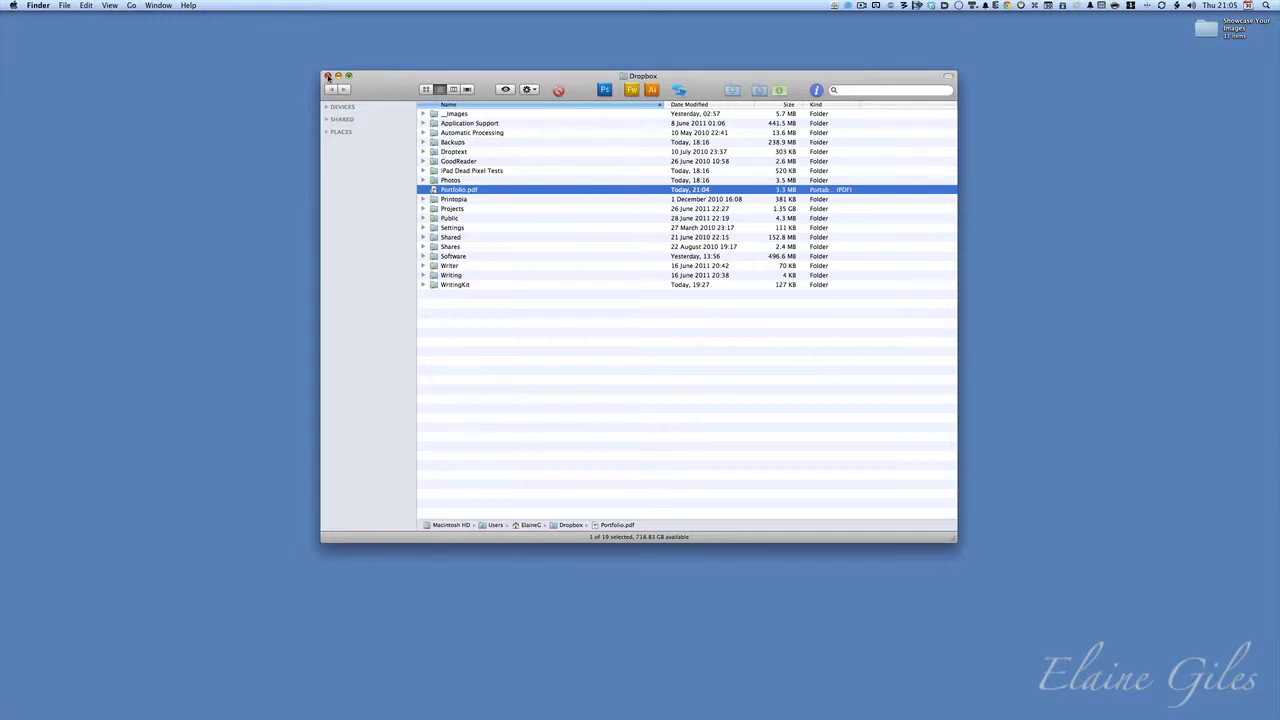
# Step: Close the Dropbox folder window in Finder
pyautogui.click(328, 76)
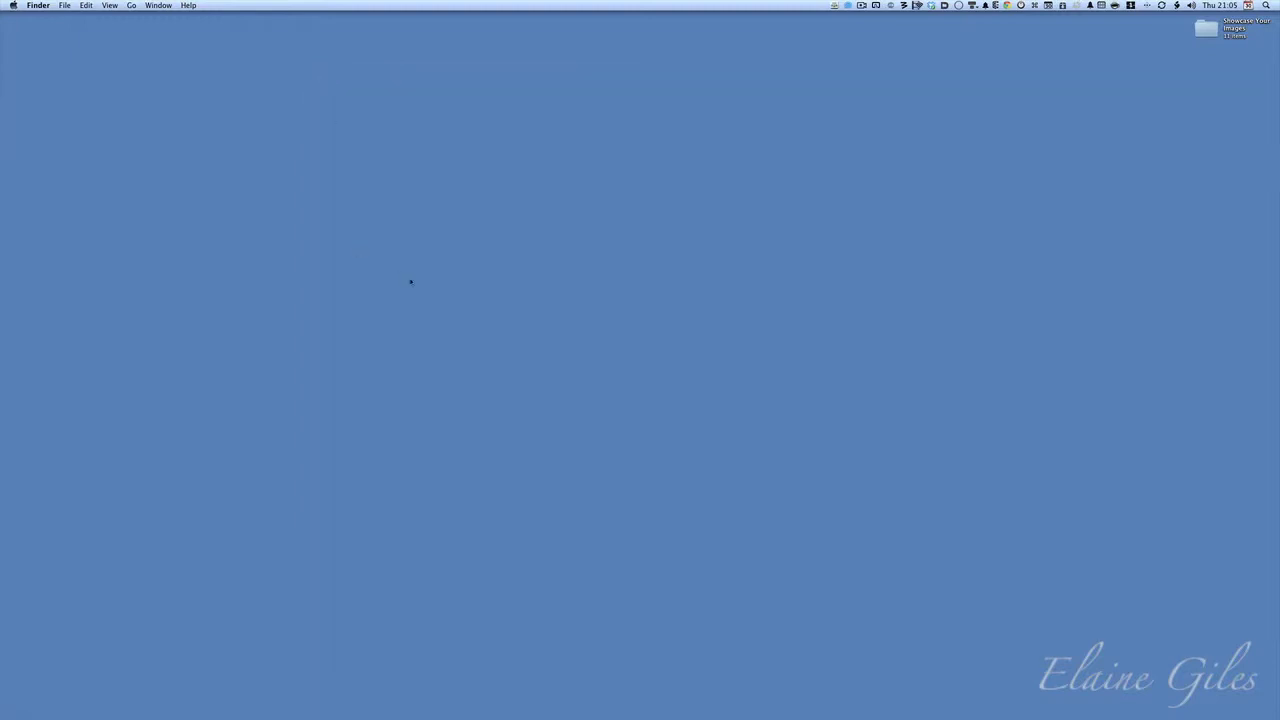